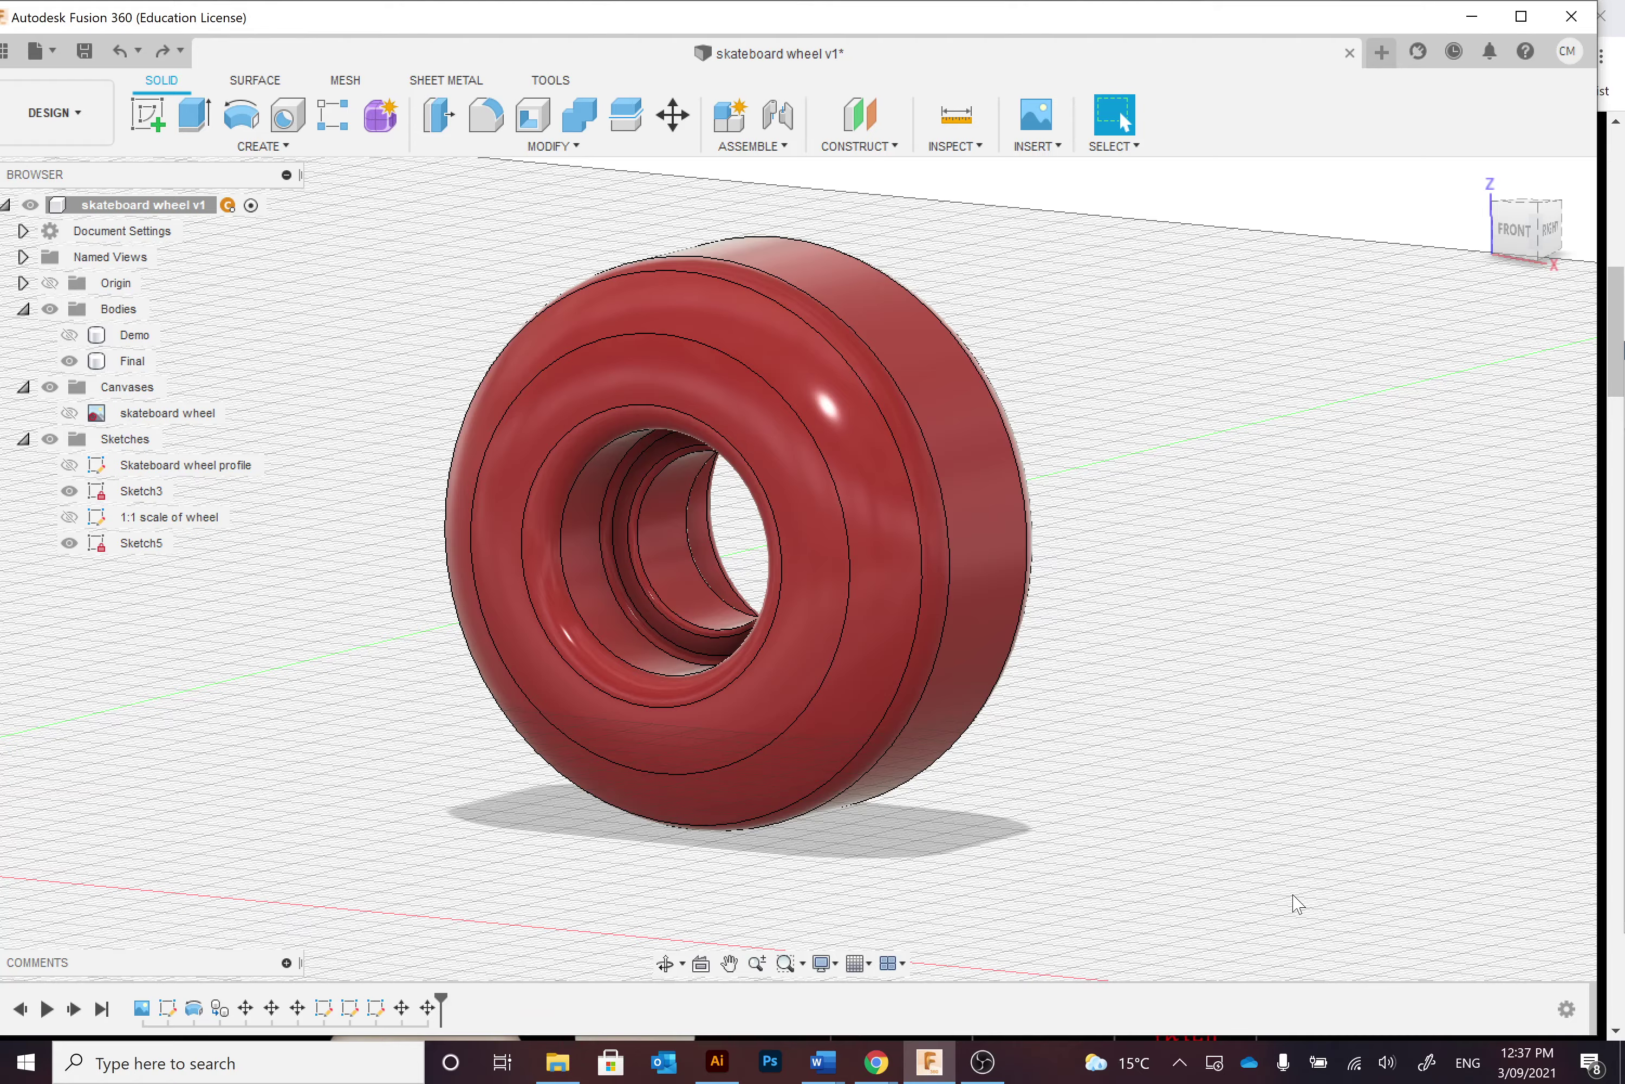
# Switch to the browser to view the BONES V1 Standard wheel cross-section and size table, and return to Fusion 360.
pyautogui.moveTo(979, 887)
pyautogui.keyDown('shift'); pyautogui.mouseDown(button='middle')
pyautogui.moveTo(1017, 857)
pyautogui.moveTo(1034, 867)
pyautogui.moveTo(966, 878)
pyautogui.mouseUp(button='middle'); pyautogui.keyUp('shift')
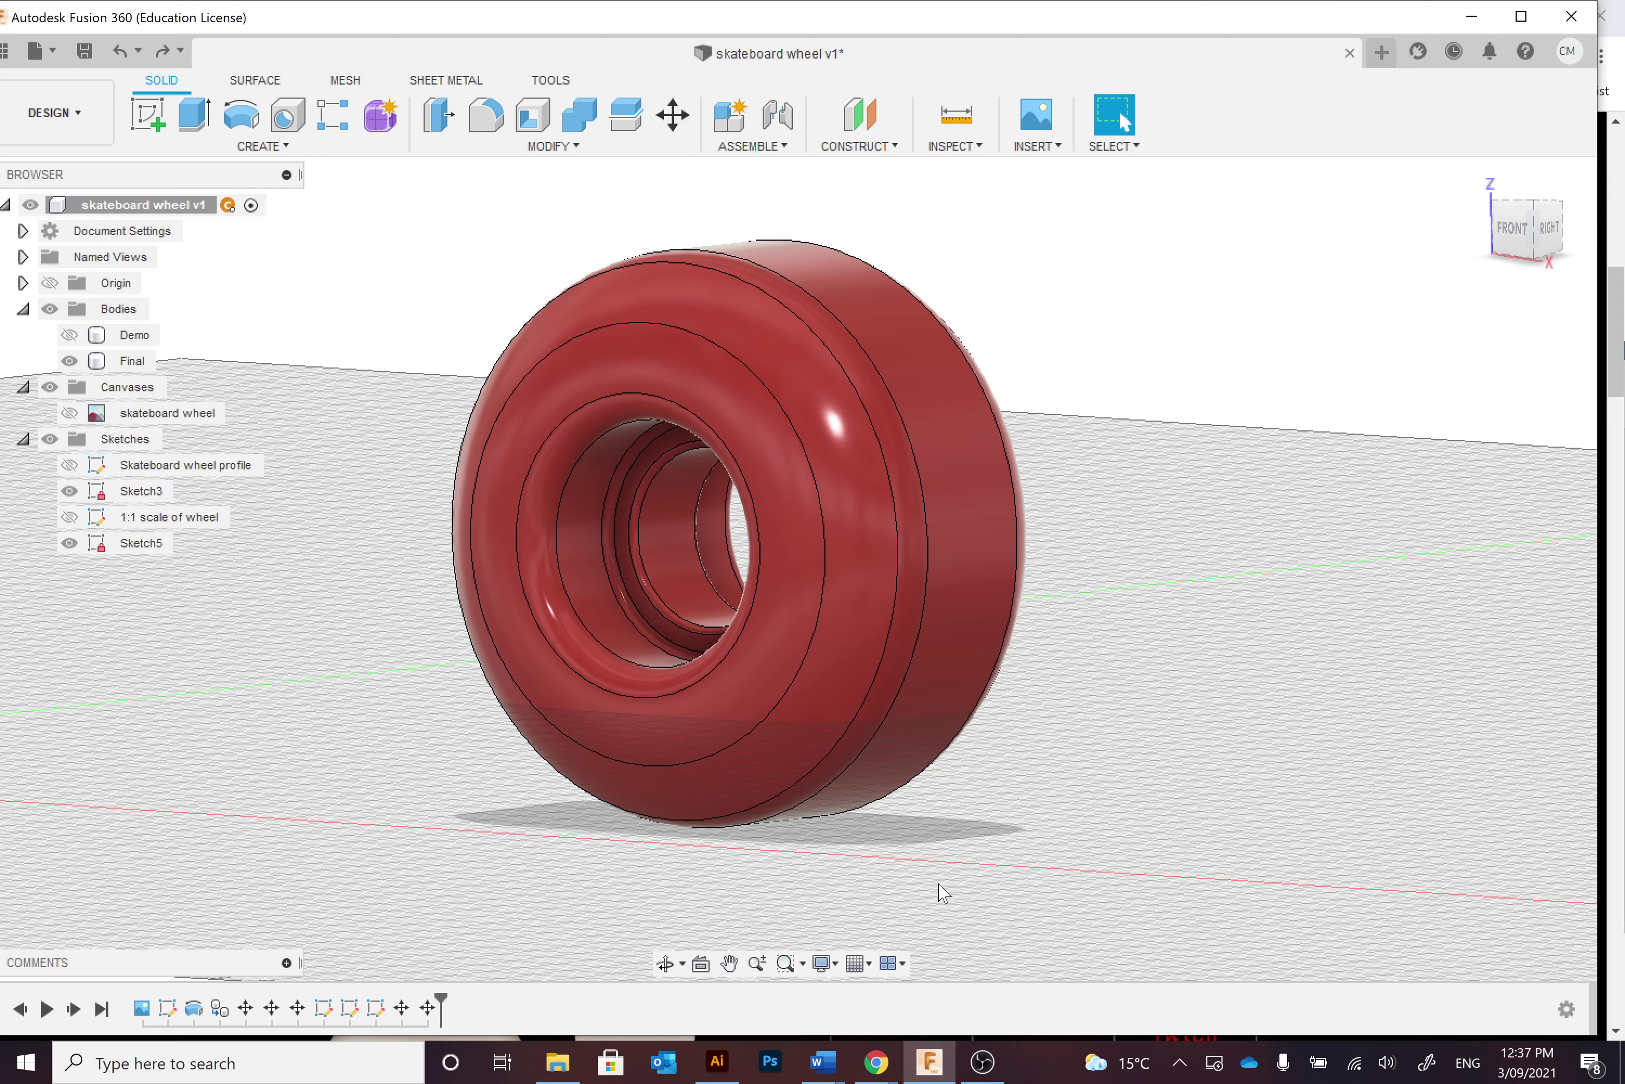
pyautogui.hotkey('alt', 'Tab')
pyautogui.hotkey('alt', 'Tab')
pyautogui.hotkey('alt', 'Tab')
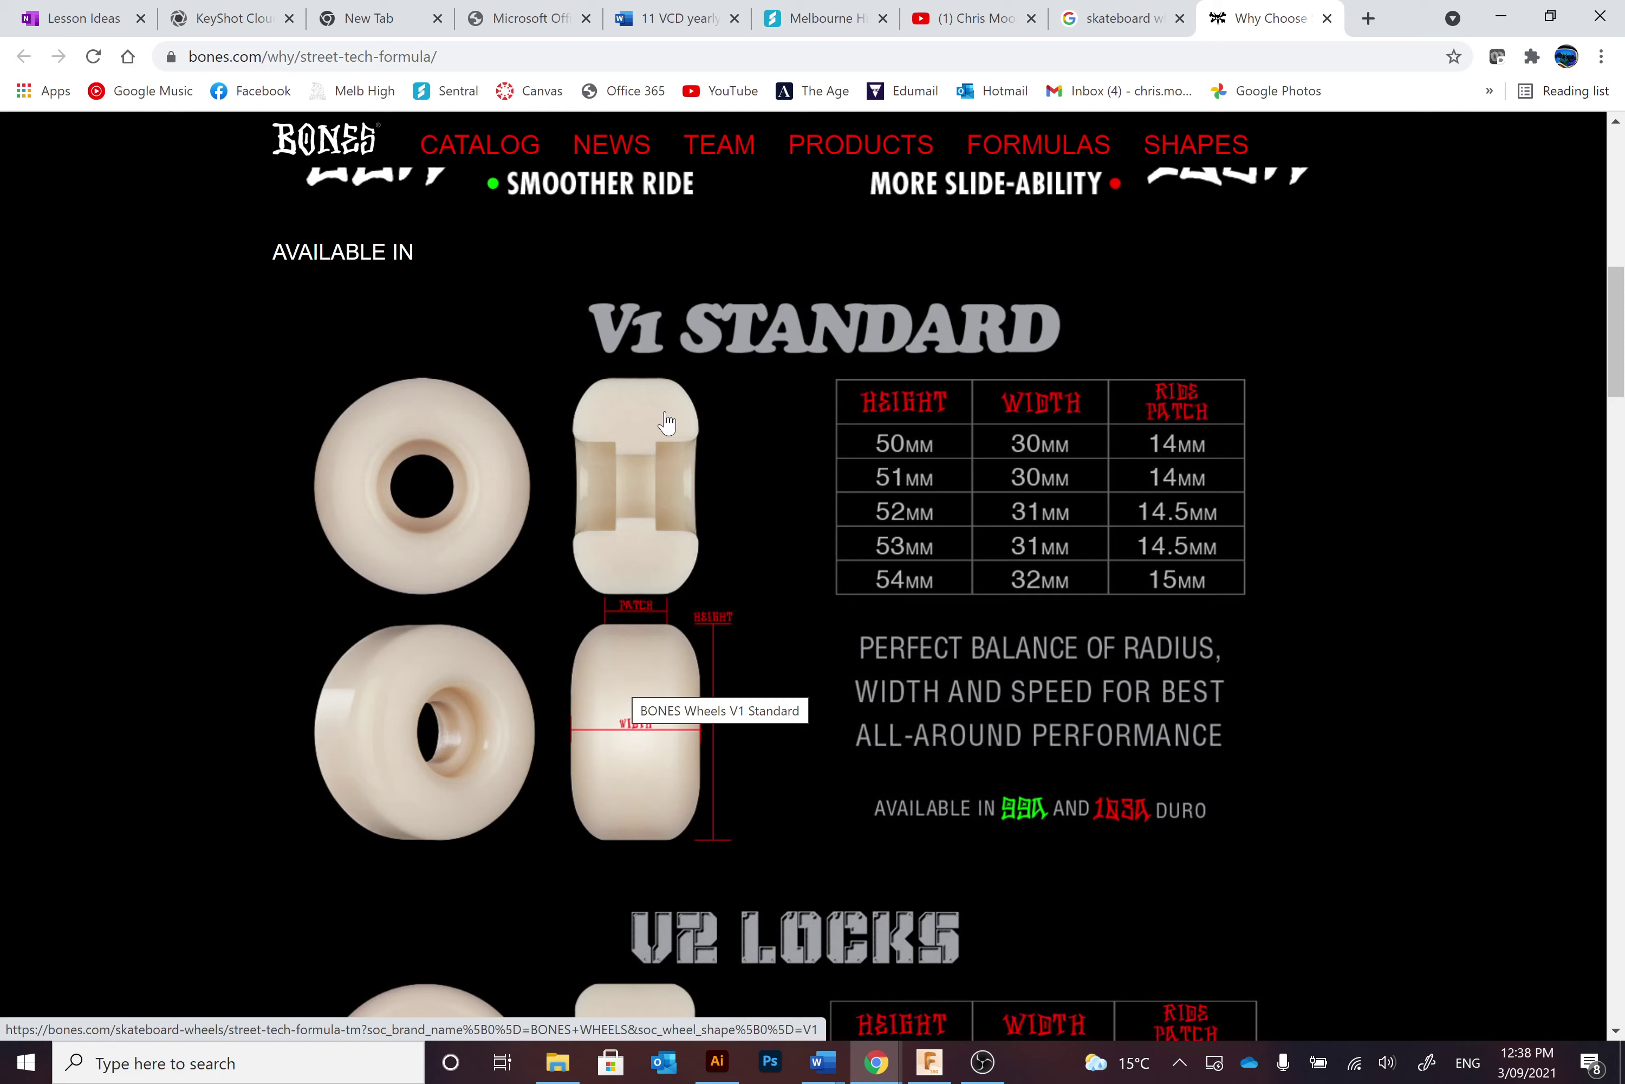
pyautogui.hotkey('alt', 'Tab')
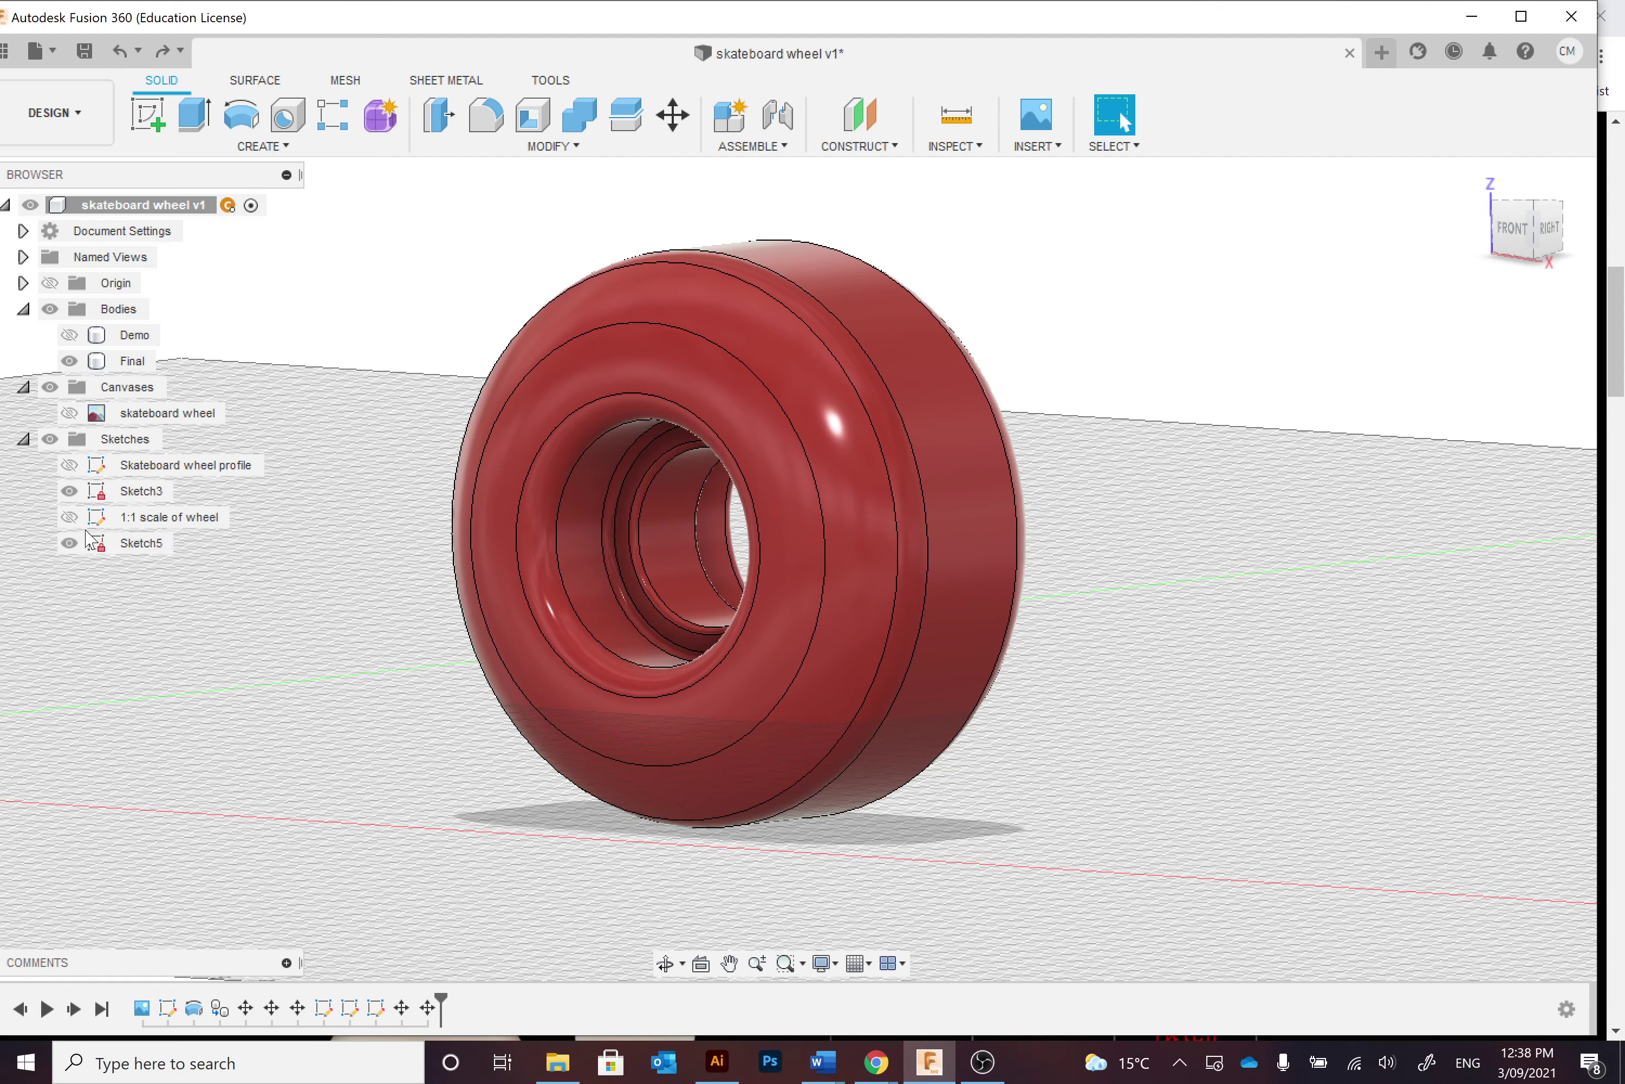
# Show the 1:1 scale of wheel sketch and bring its rectangle beside the red wheel into view.
pyautogui.click(69, 517)
pyautogui.scroll(-5, 161, 636)
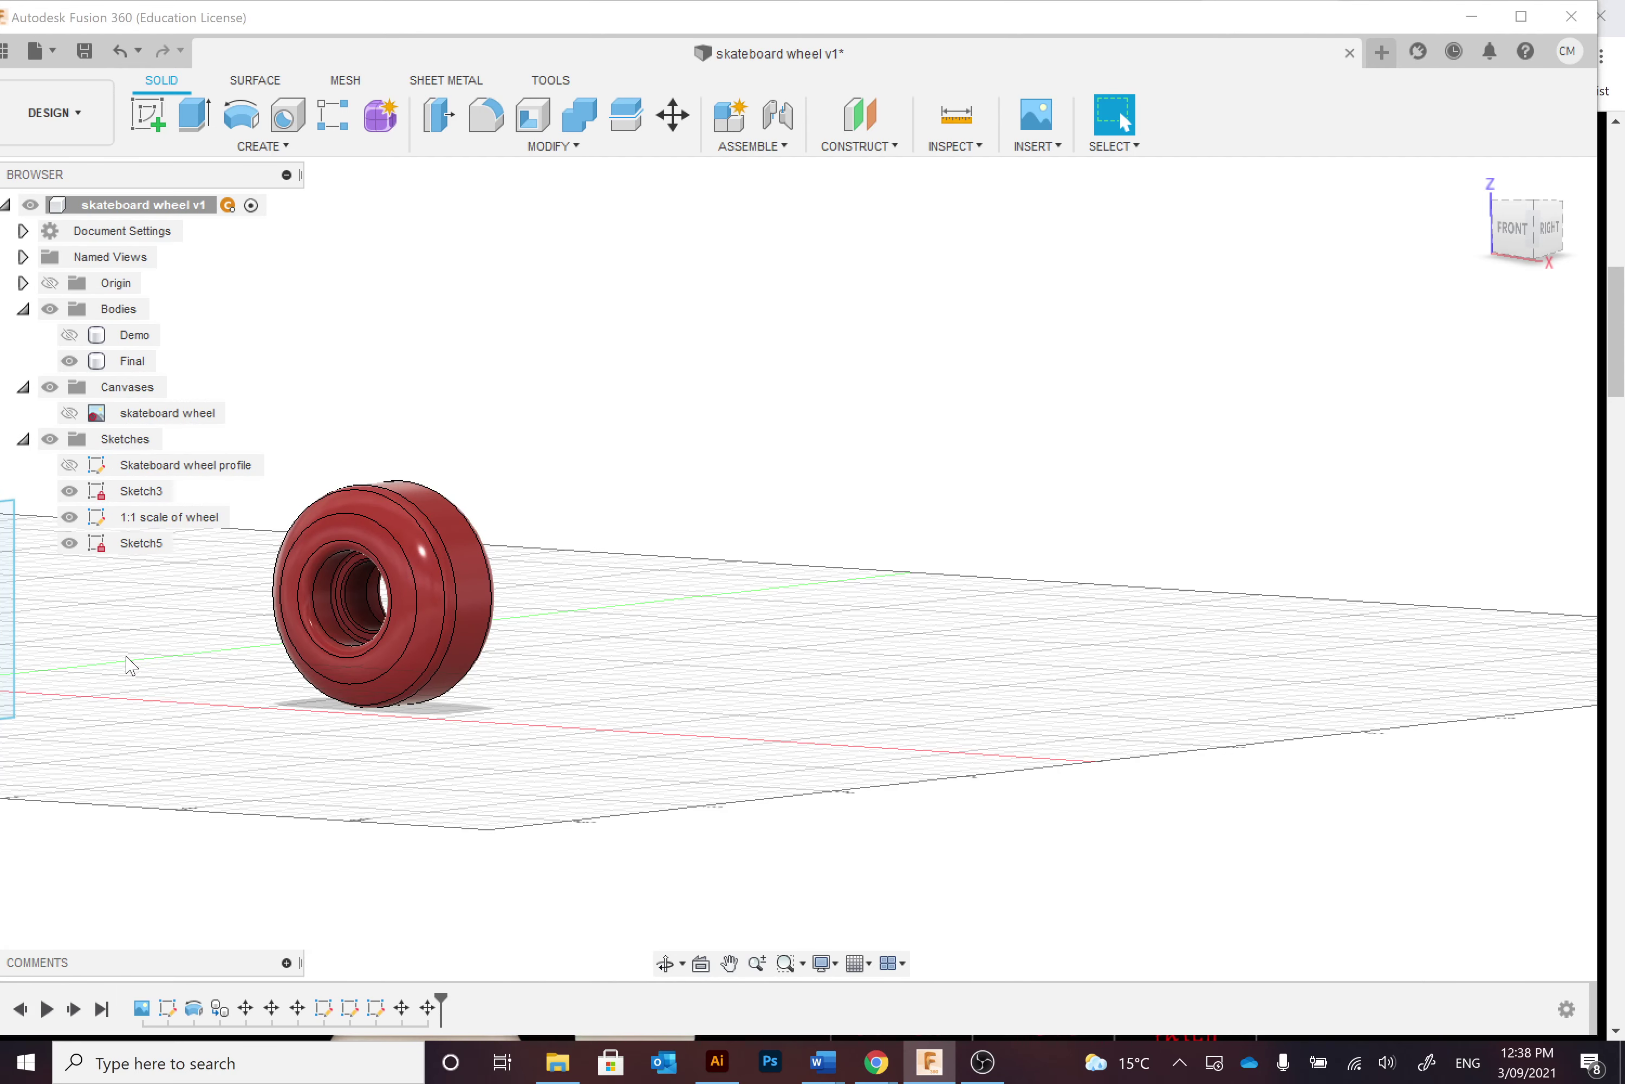
pyautogui.scroll(5, 130, 665)
pyautogui.moveTo(130, 666); pyautogui.dragTo(913, 643, button='middle')
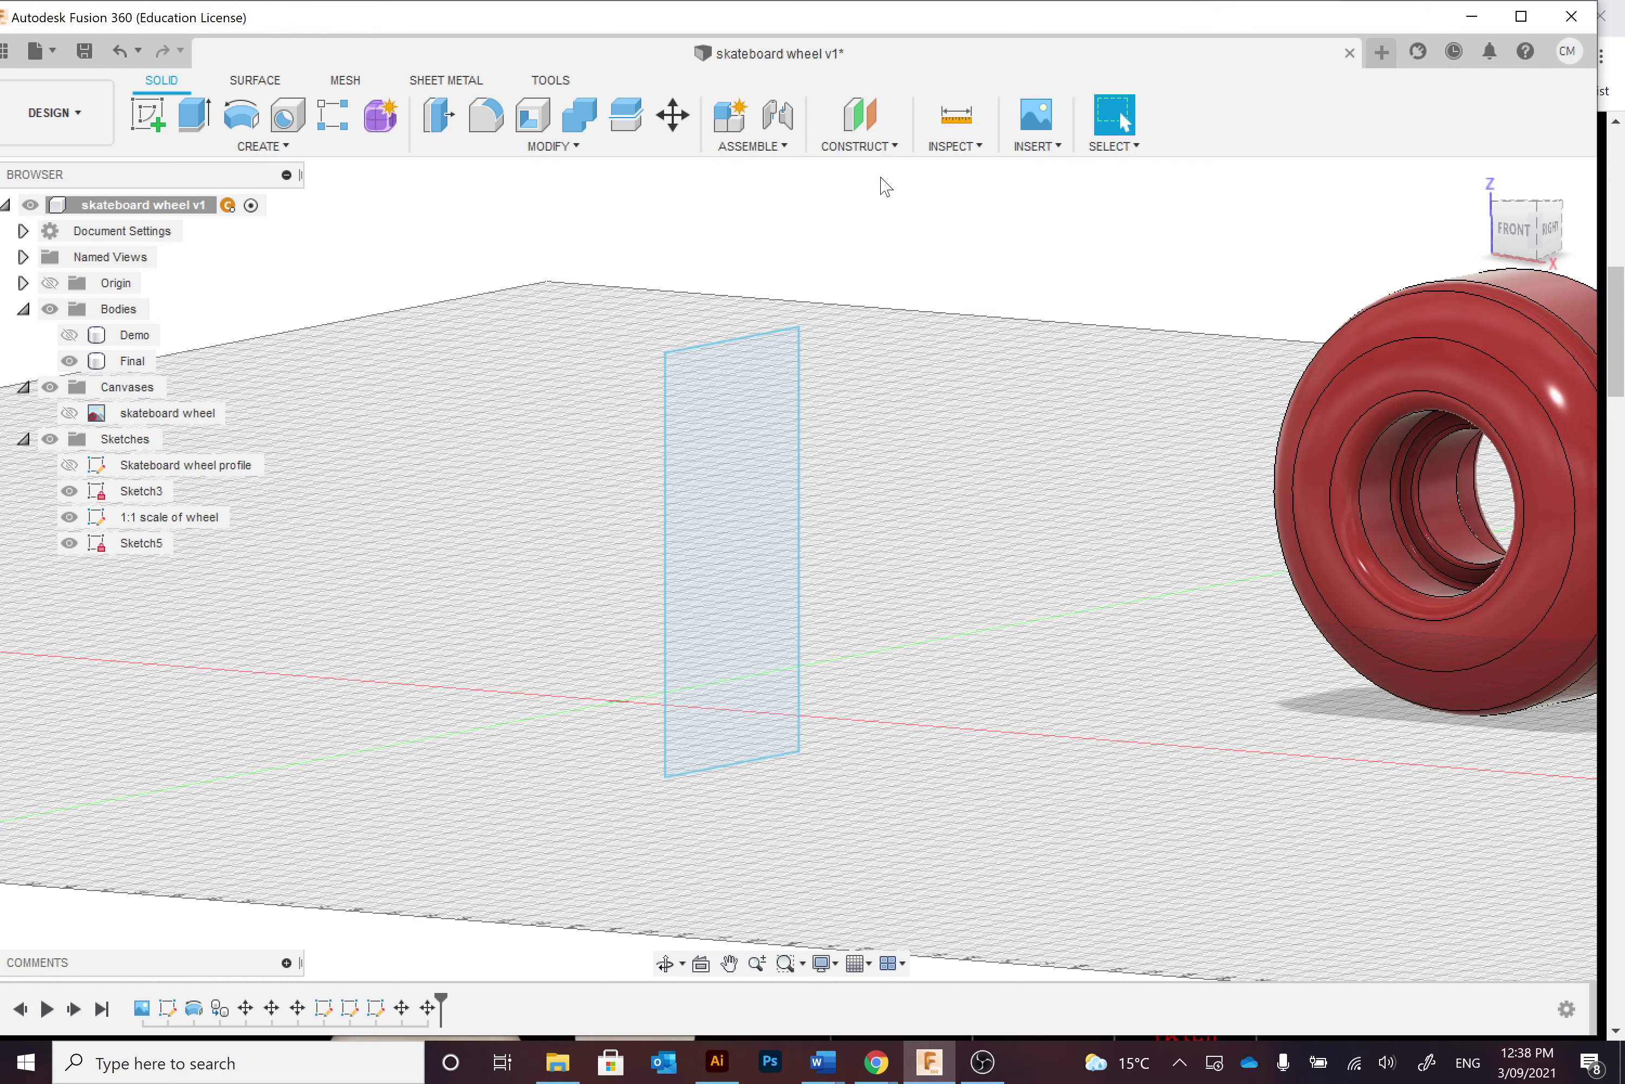
# Try rotating the skateboard wheel canvas to a Z angle of 75 degrees.
pyautogui.click(1038, 147)
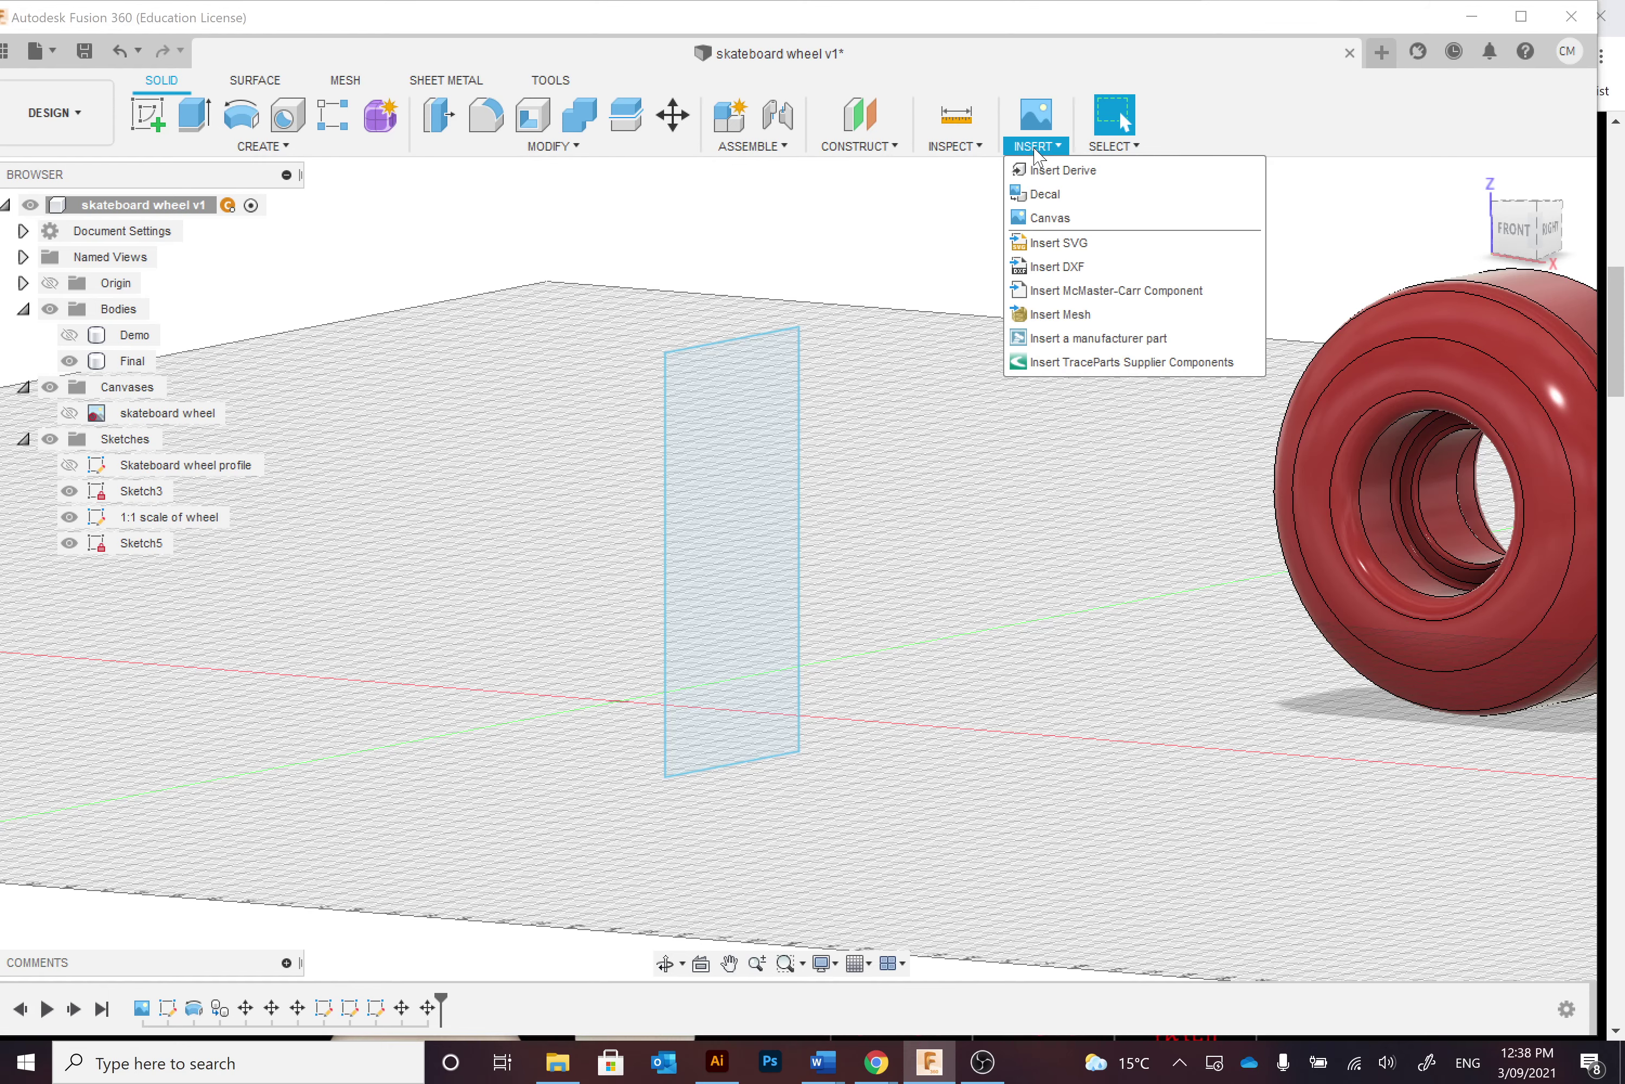
pyautogui.click(1053, 222)
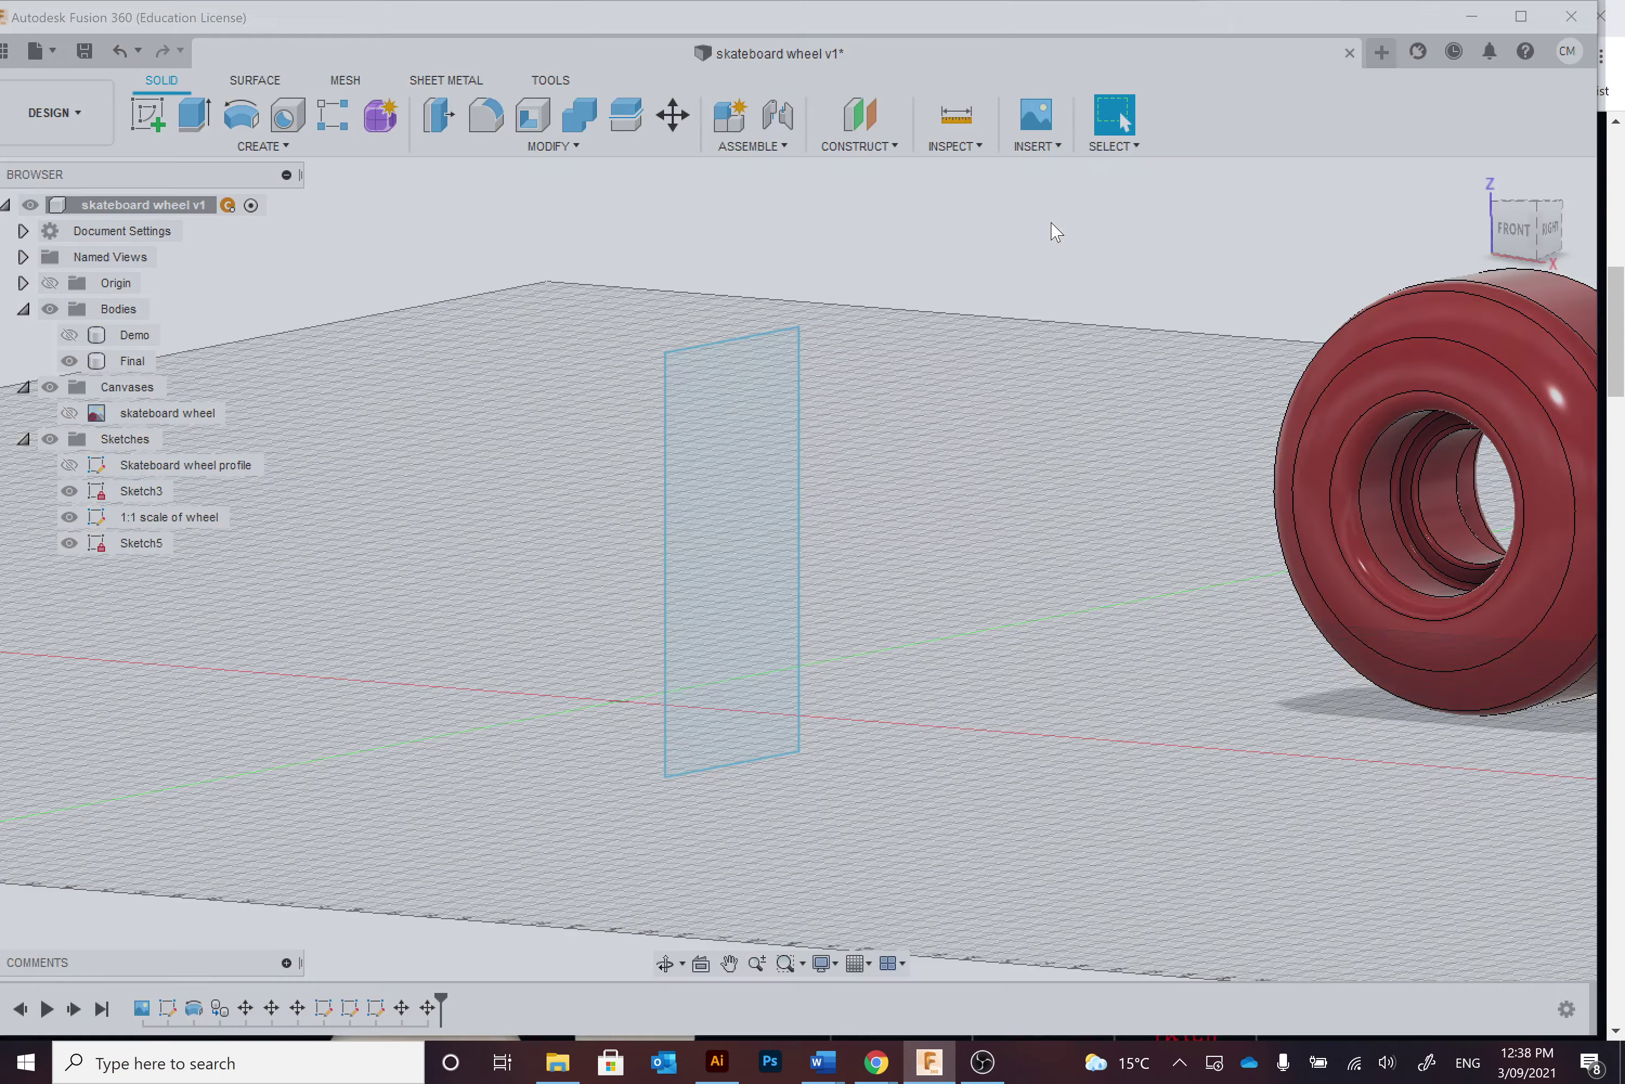
pyautogui.click(730, 560)
pyautogui.click(1481, 602)
pyautogui.write('75')
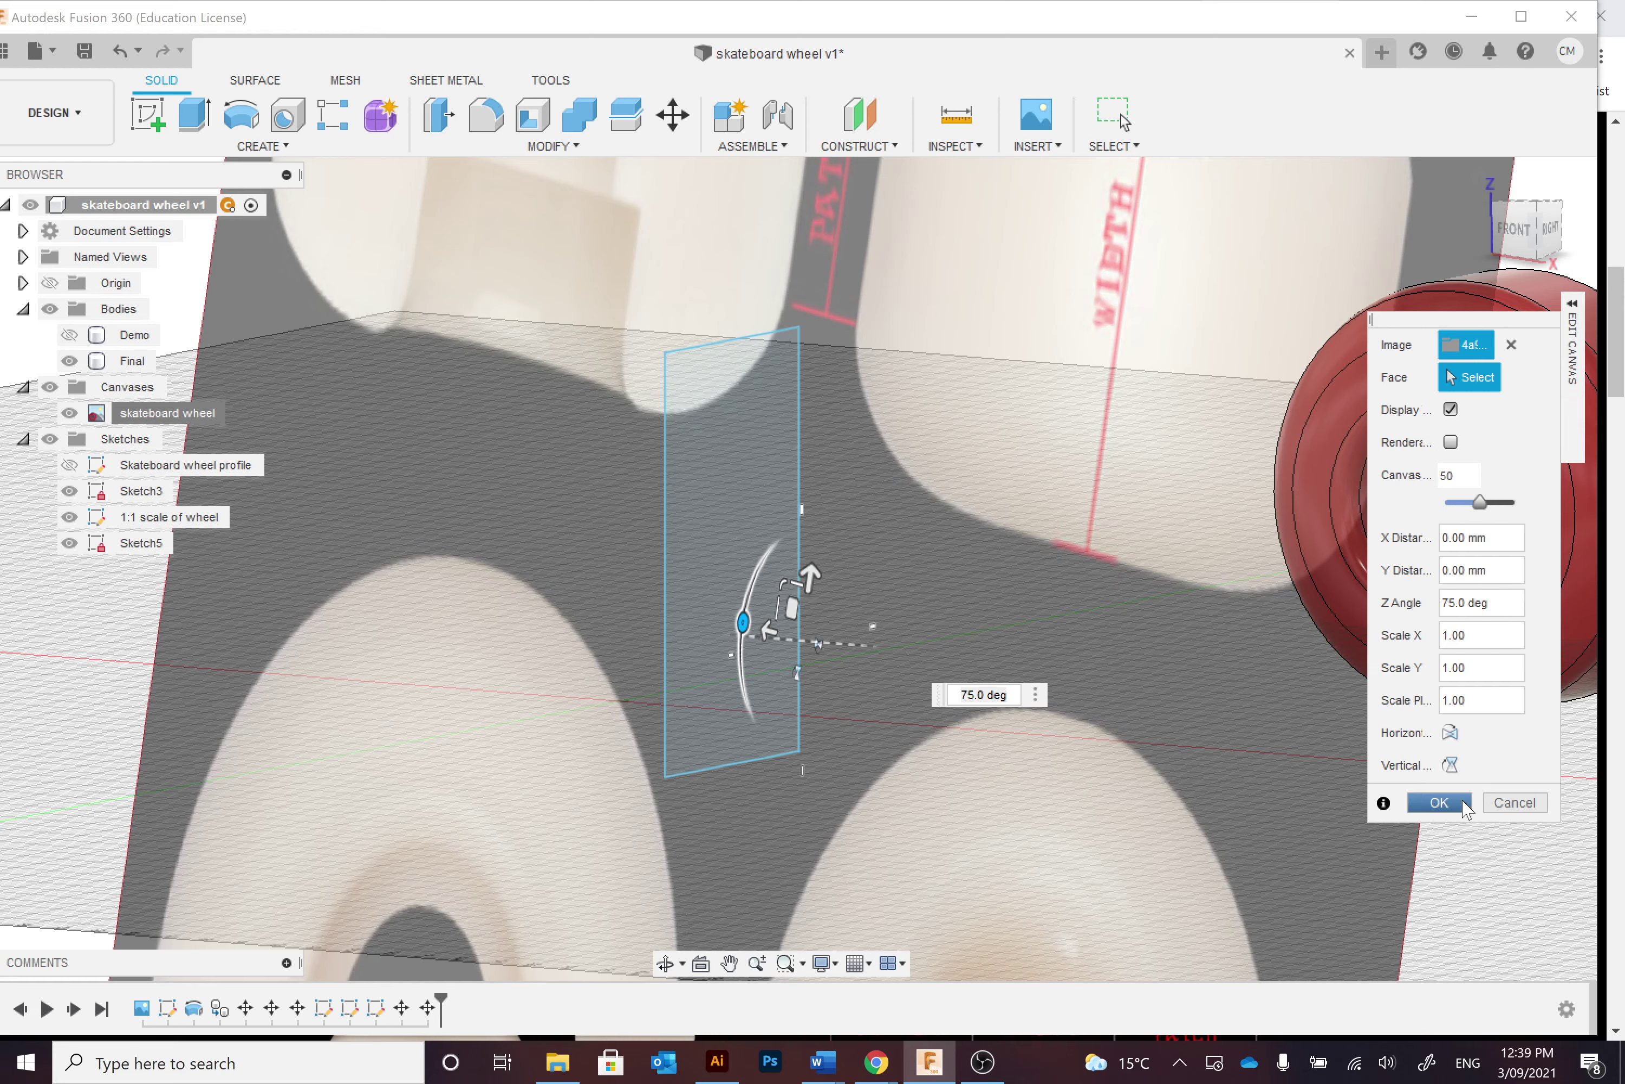
pyautogui.click(1510, 802)
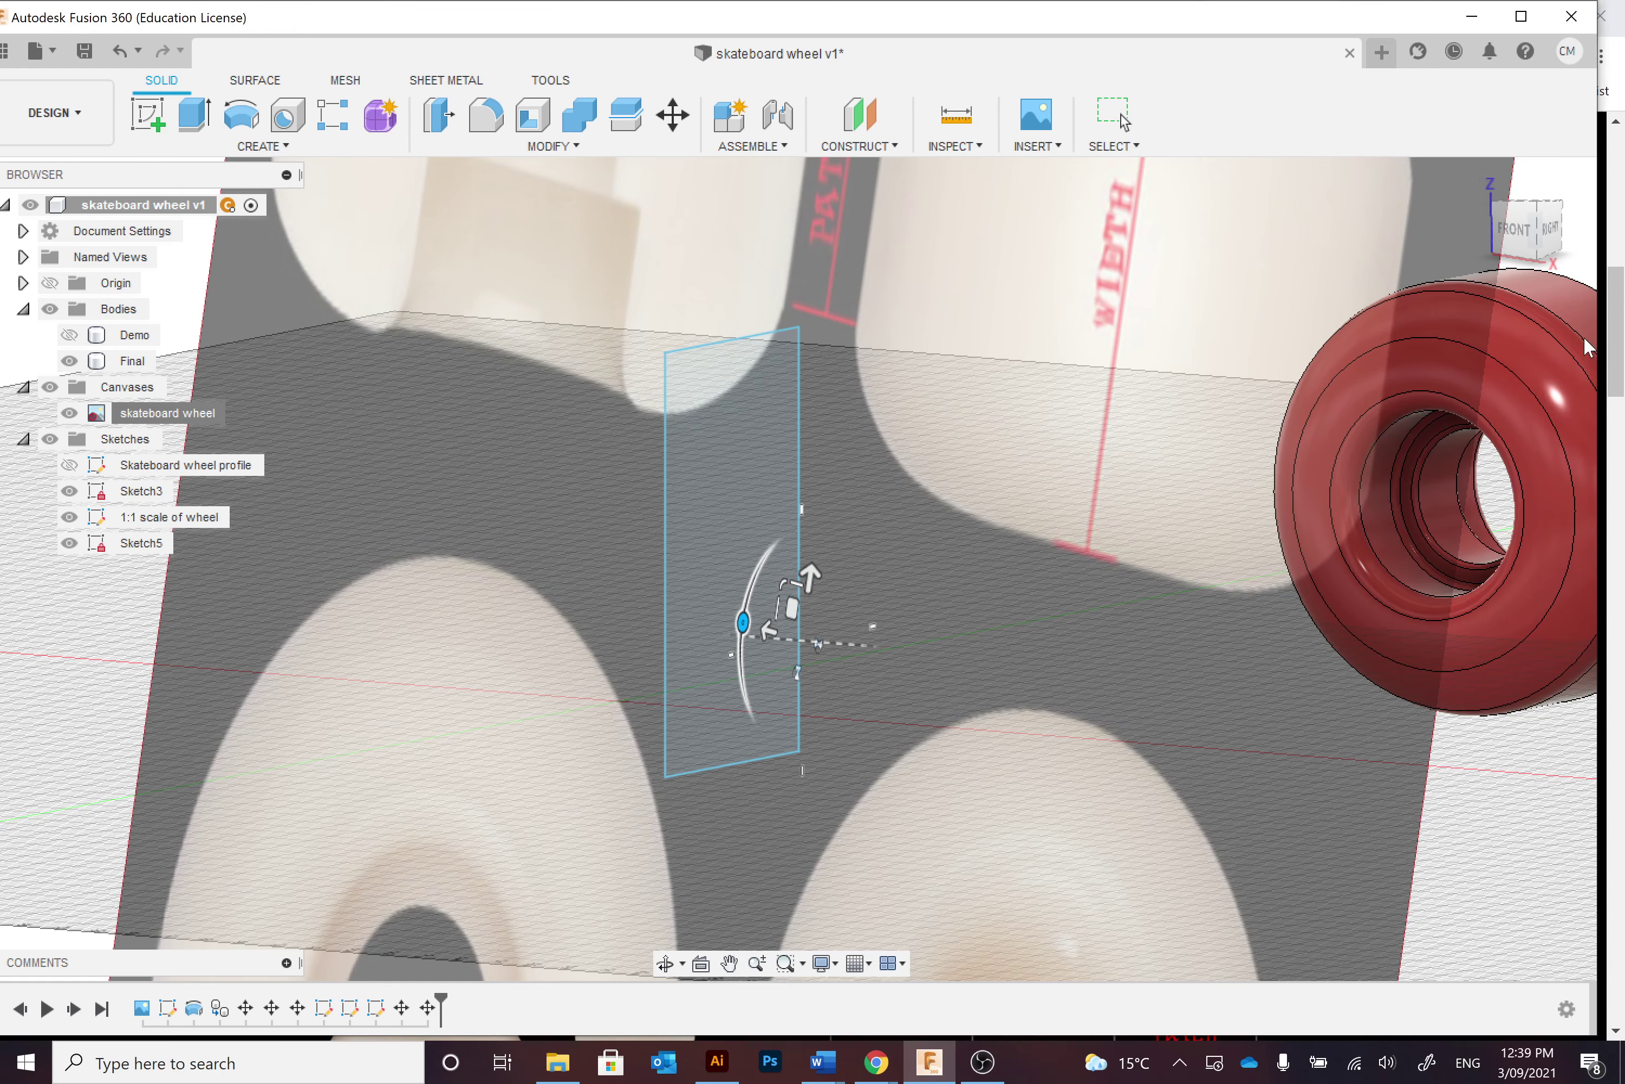
# Hide the 1:1 scale of wheel sketch and show the Skateboard wheel profile sketch over the canvas for inspection.
pyautogui.click(168, 517)
pyautogui.click(69, 517)
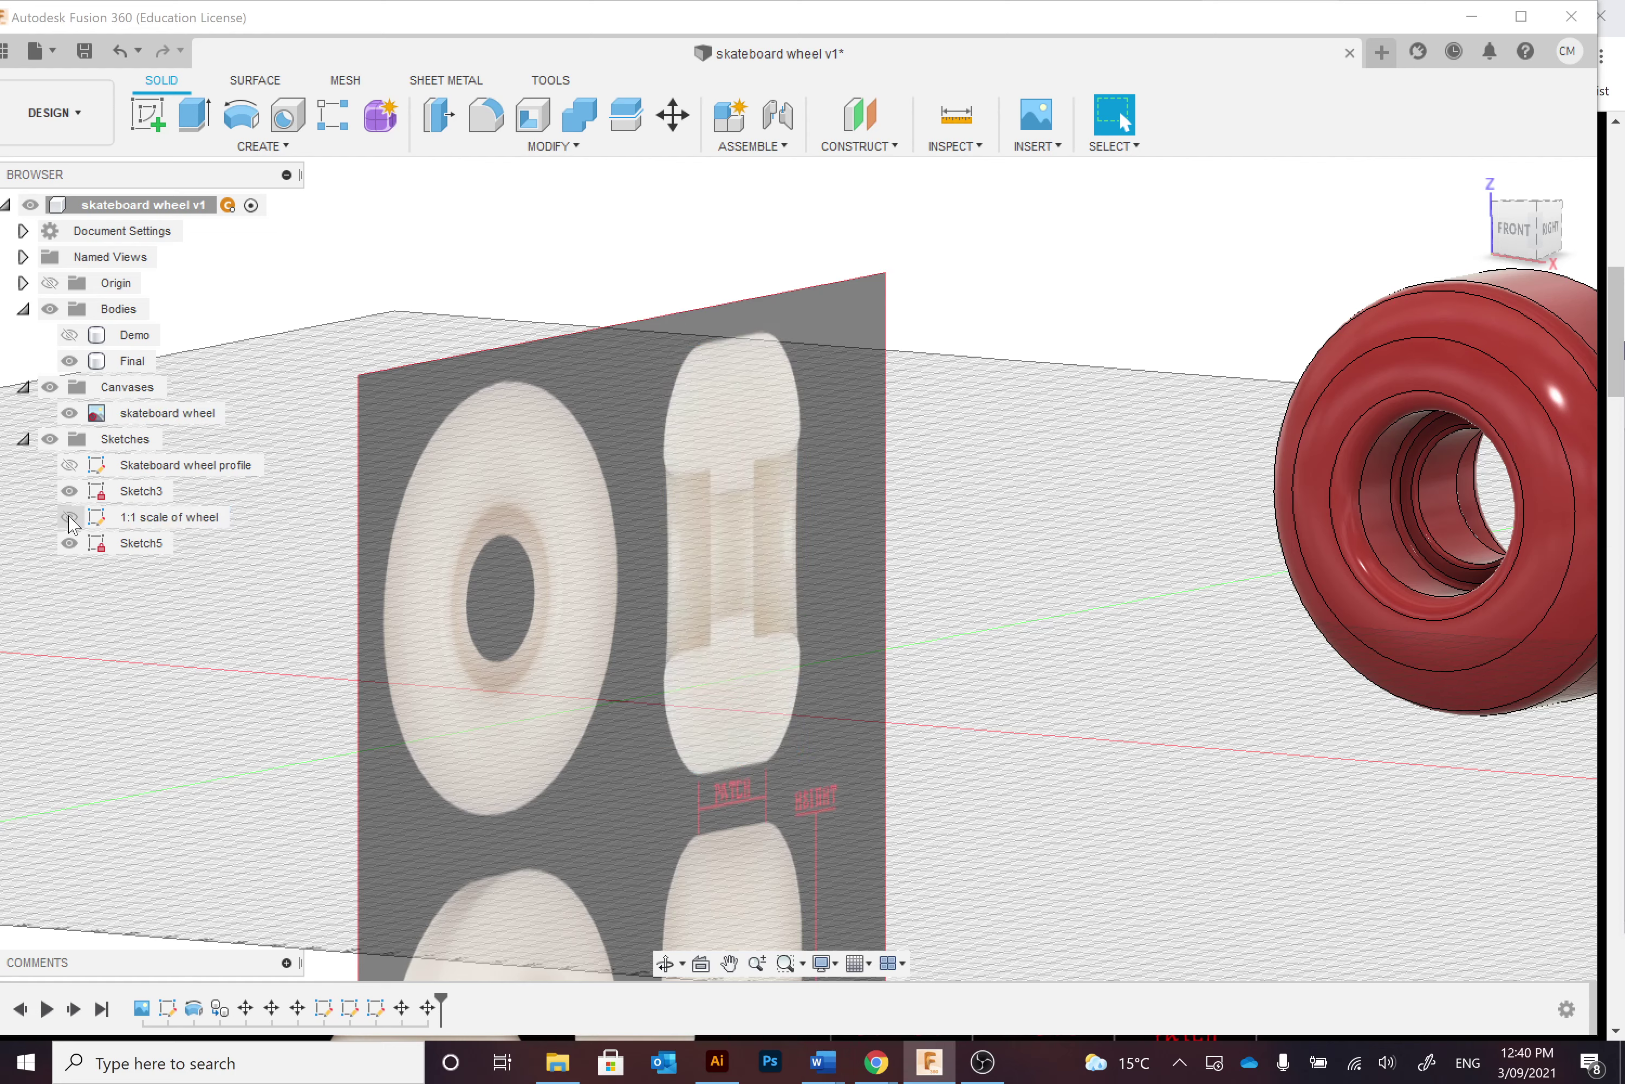
pyautogui.click(70, 465)
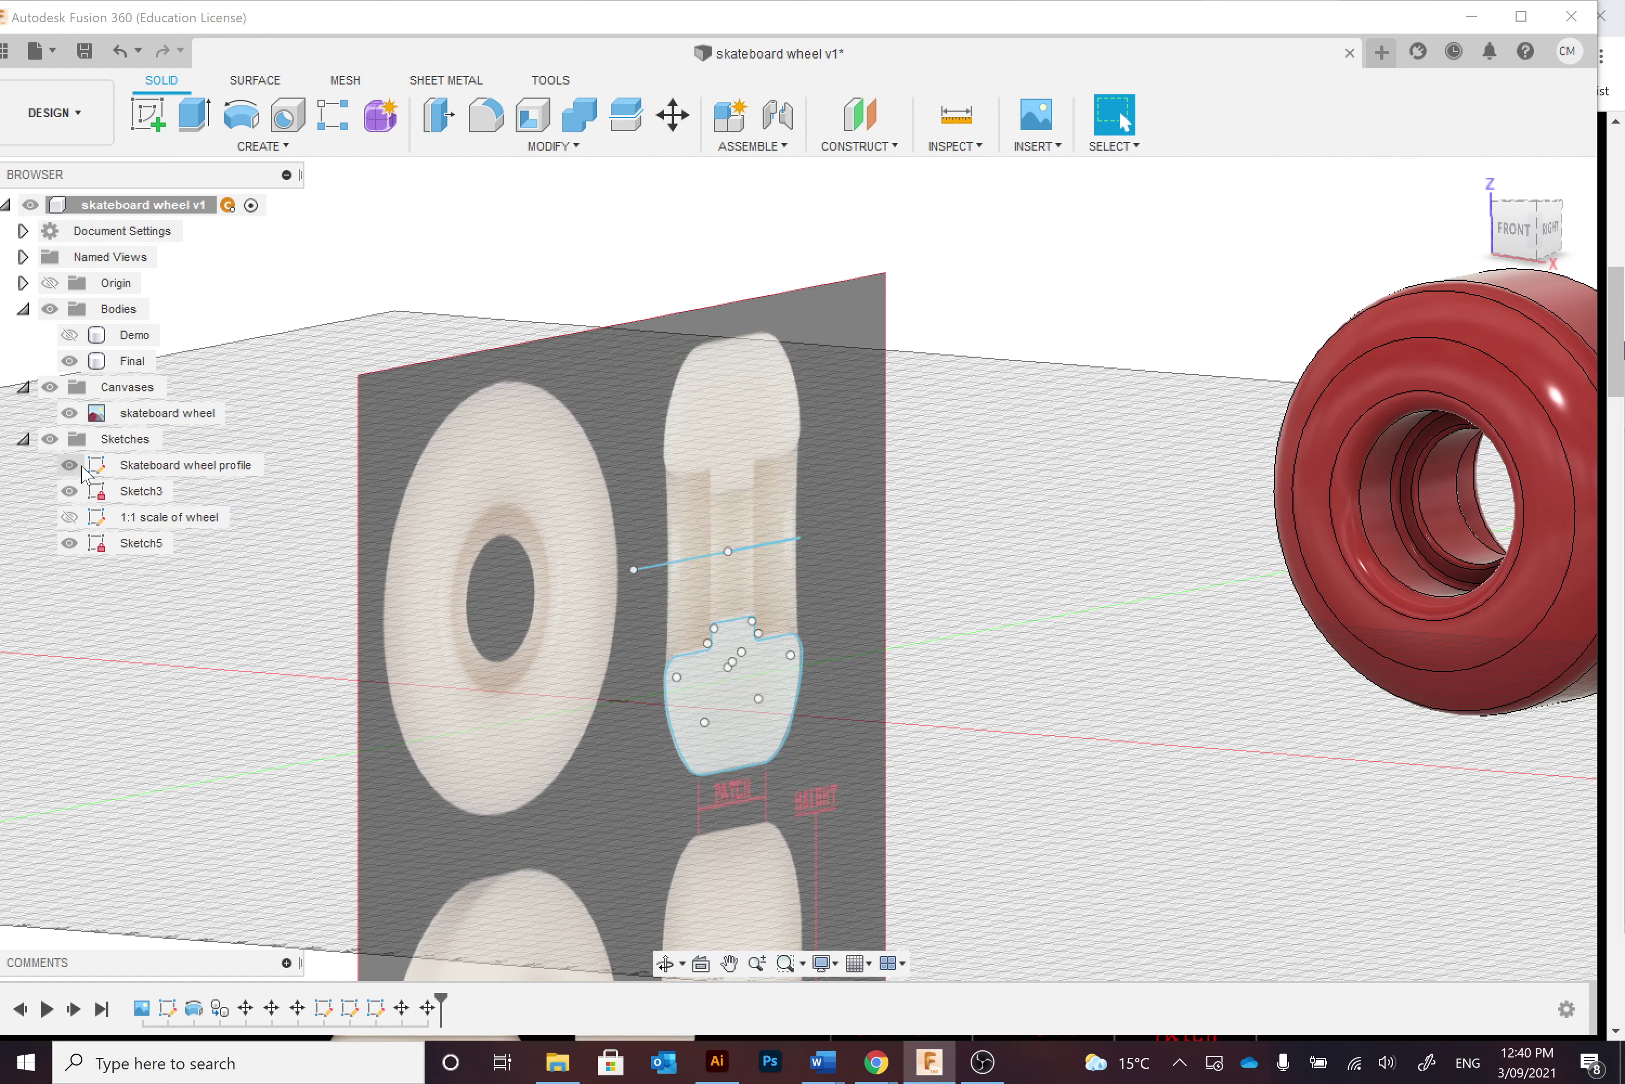
pyautogui.scroll(6, 743, 633)
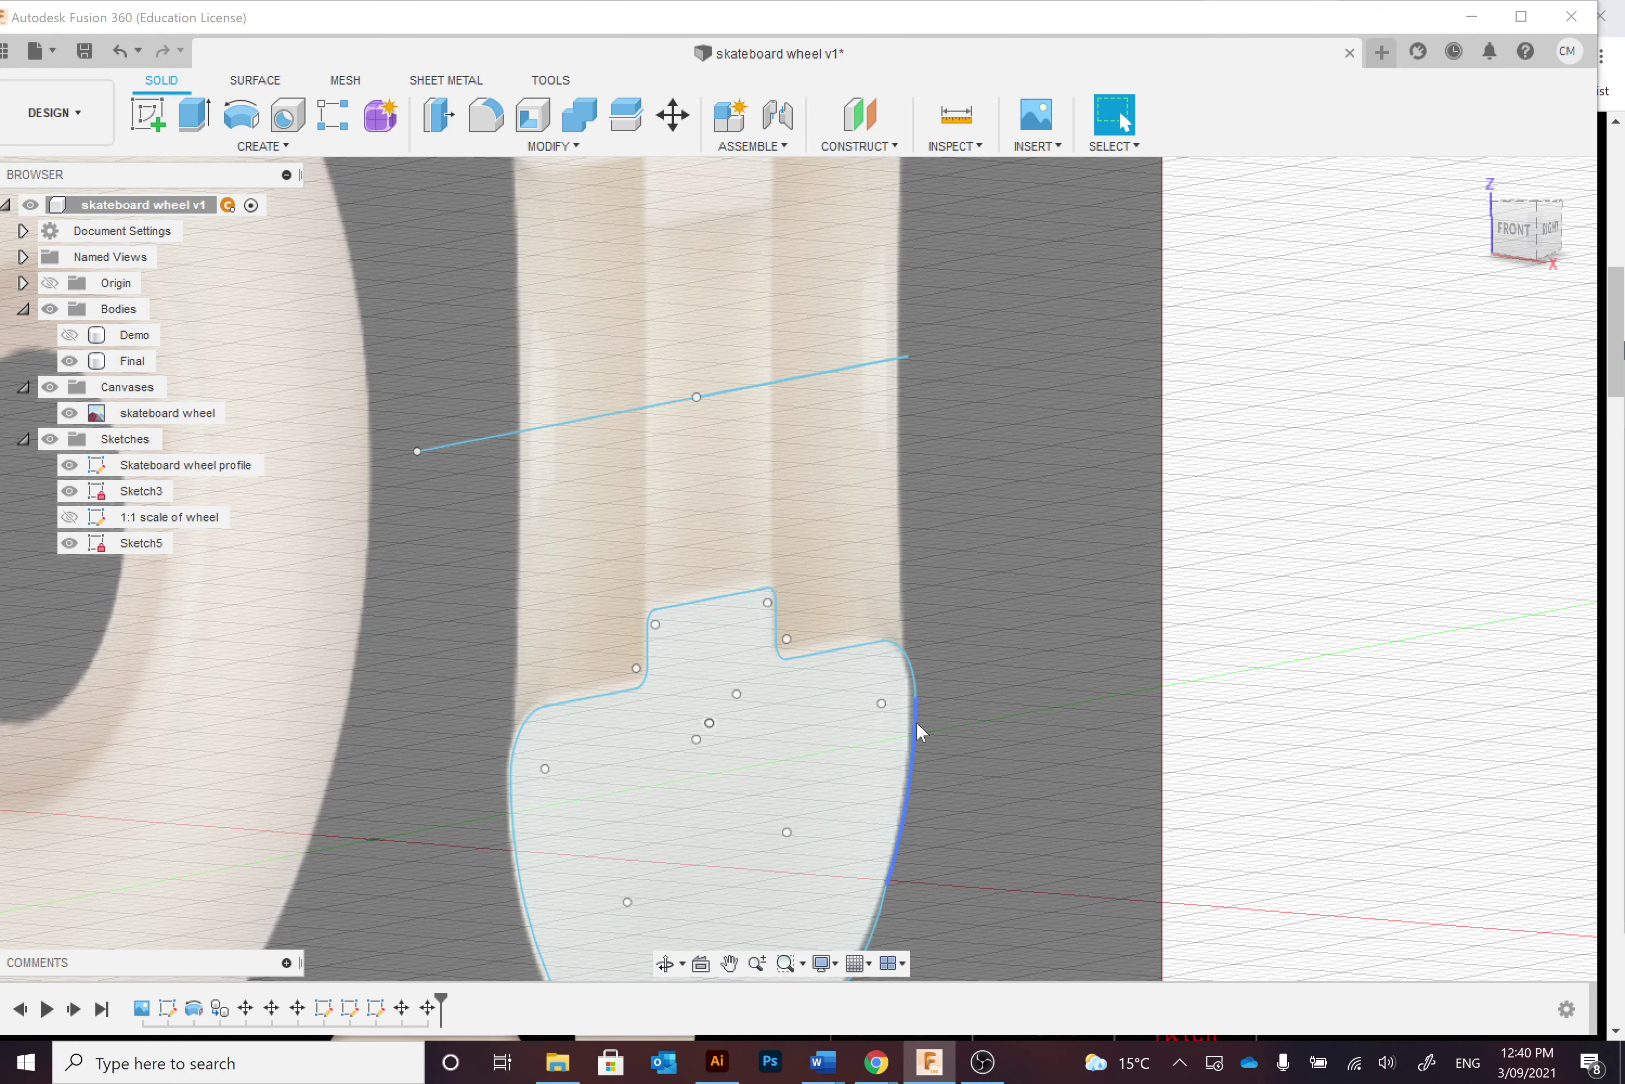
pyautogui.click(728, 747)
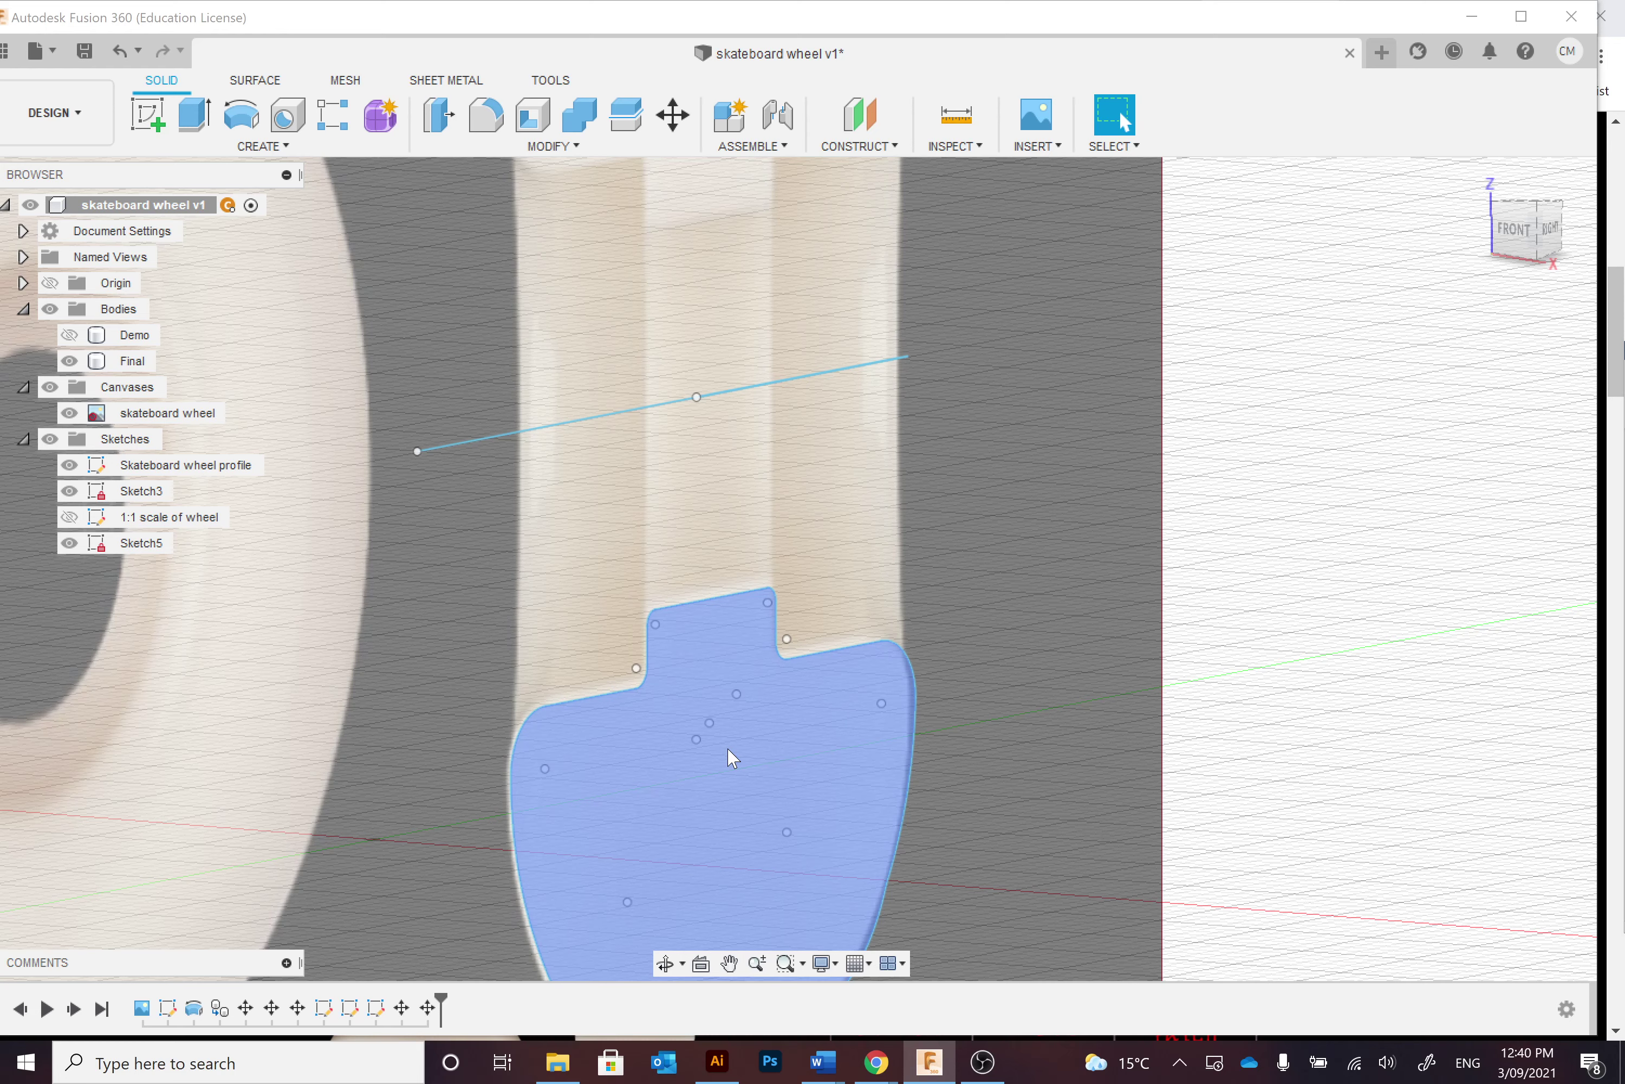
pyautogui.scroll(-5, 728, 747)
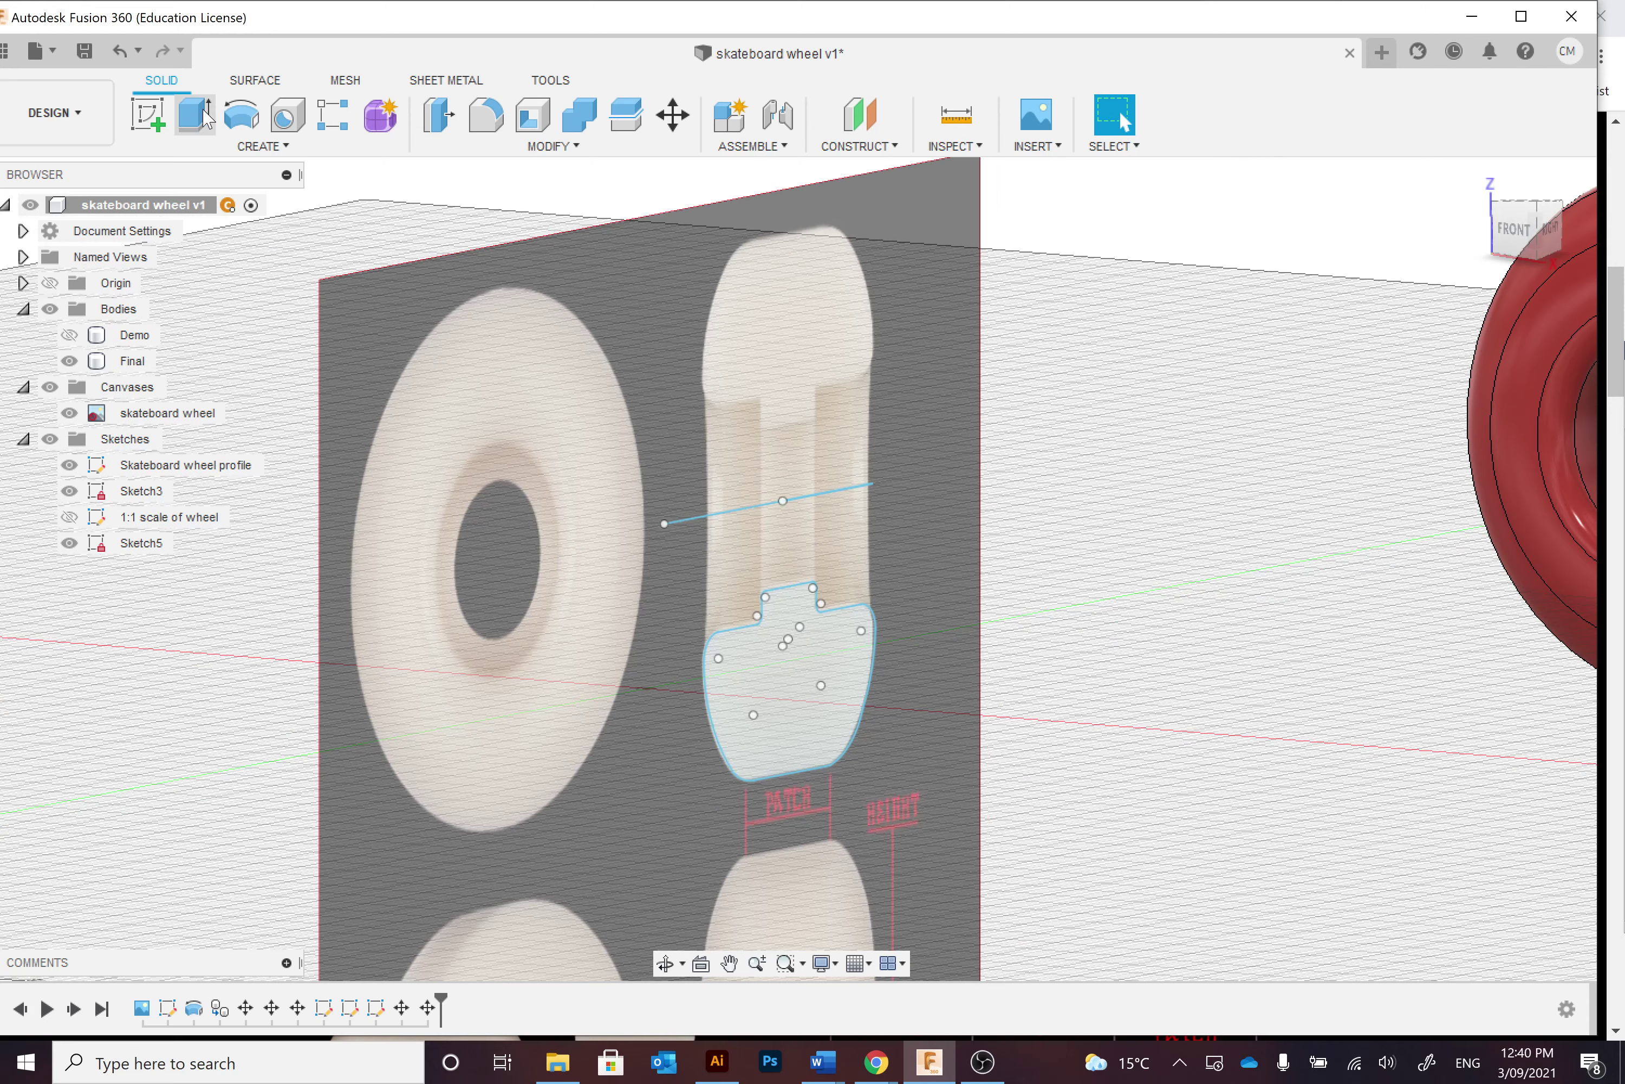
# Set up a Revolve of the closed skateboard wheel profile around the sketched centre line.
pyautogui.click(262, 146)
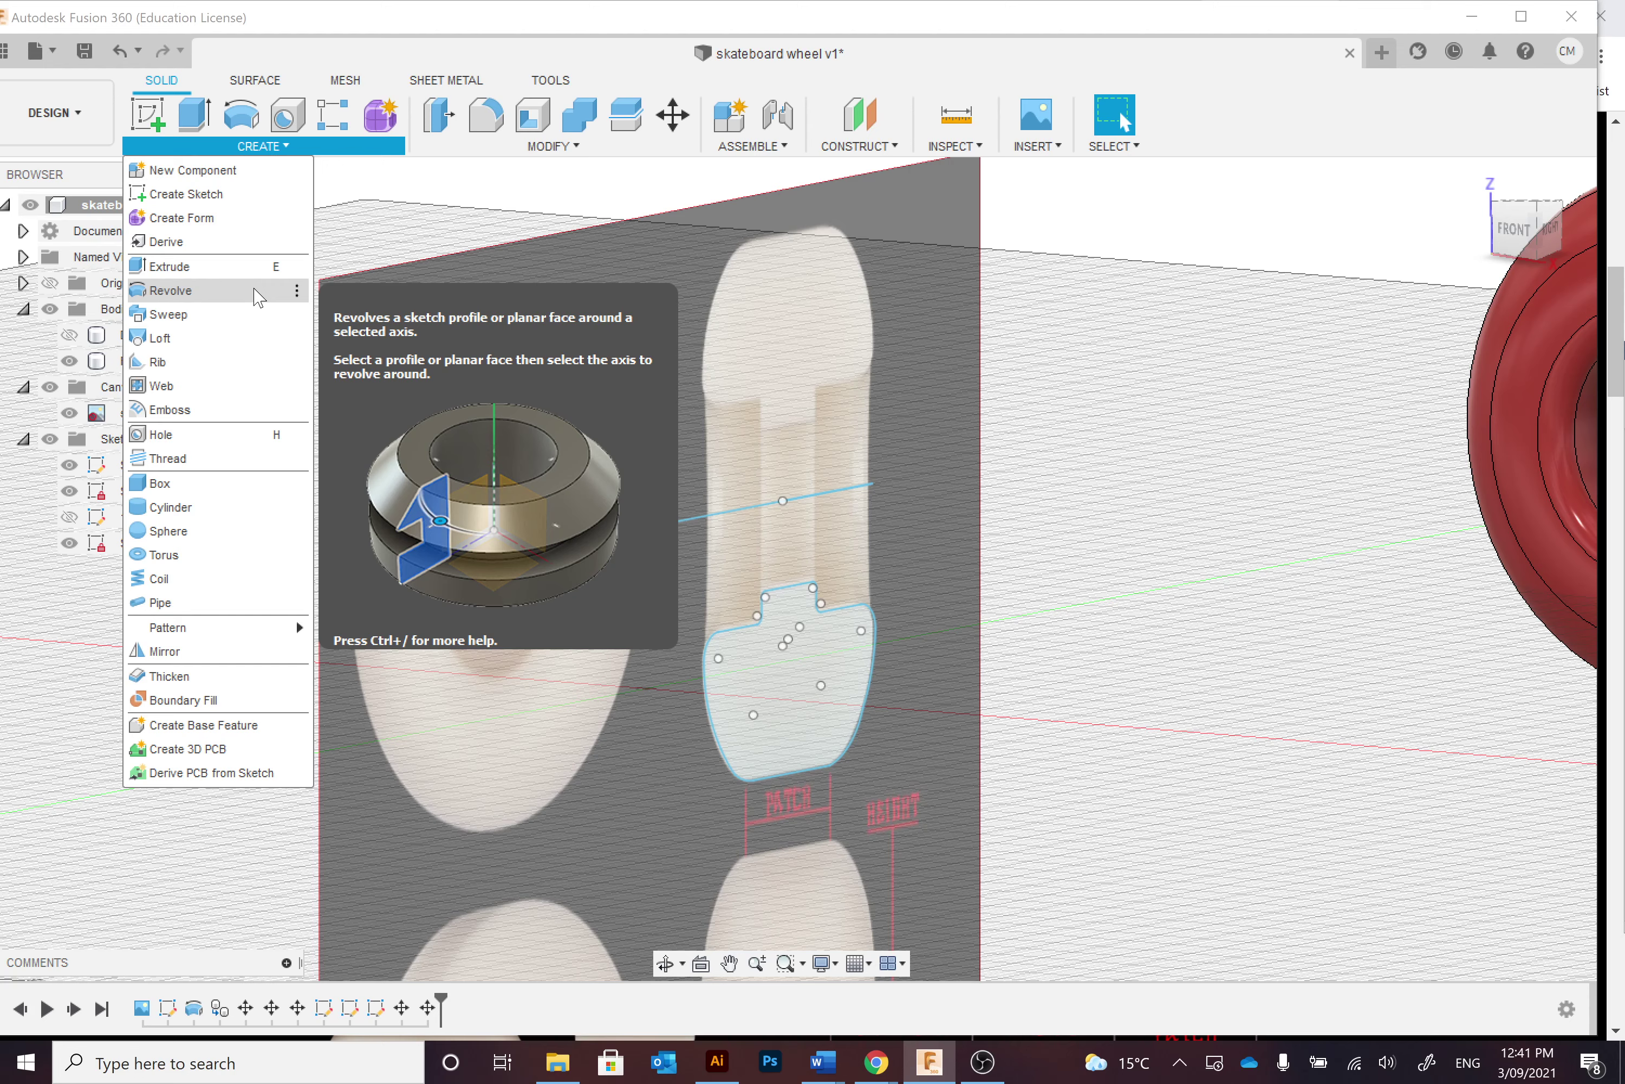
pyautogui.click(257, 292)
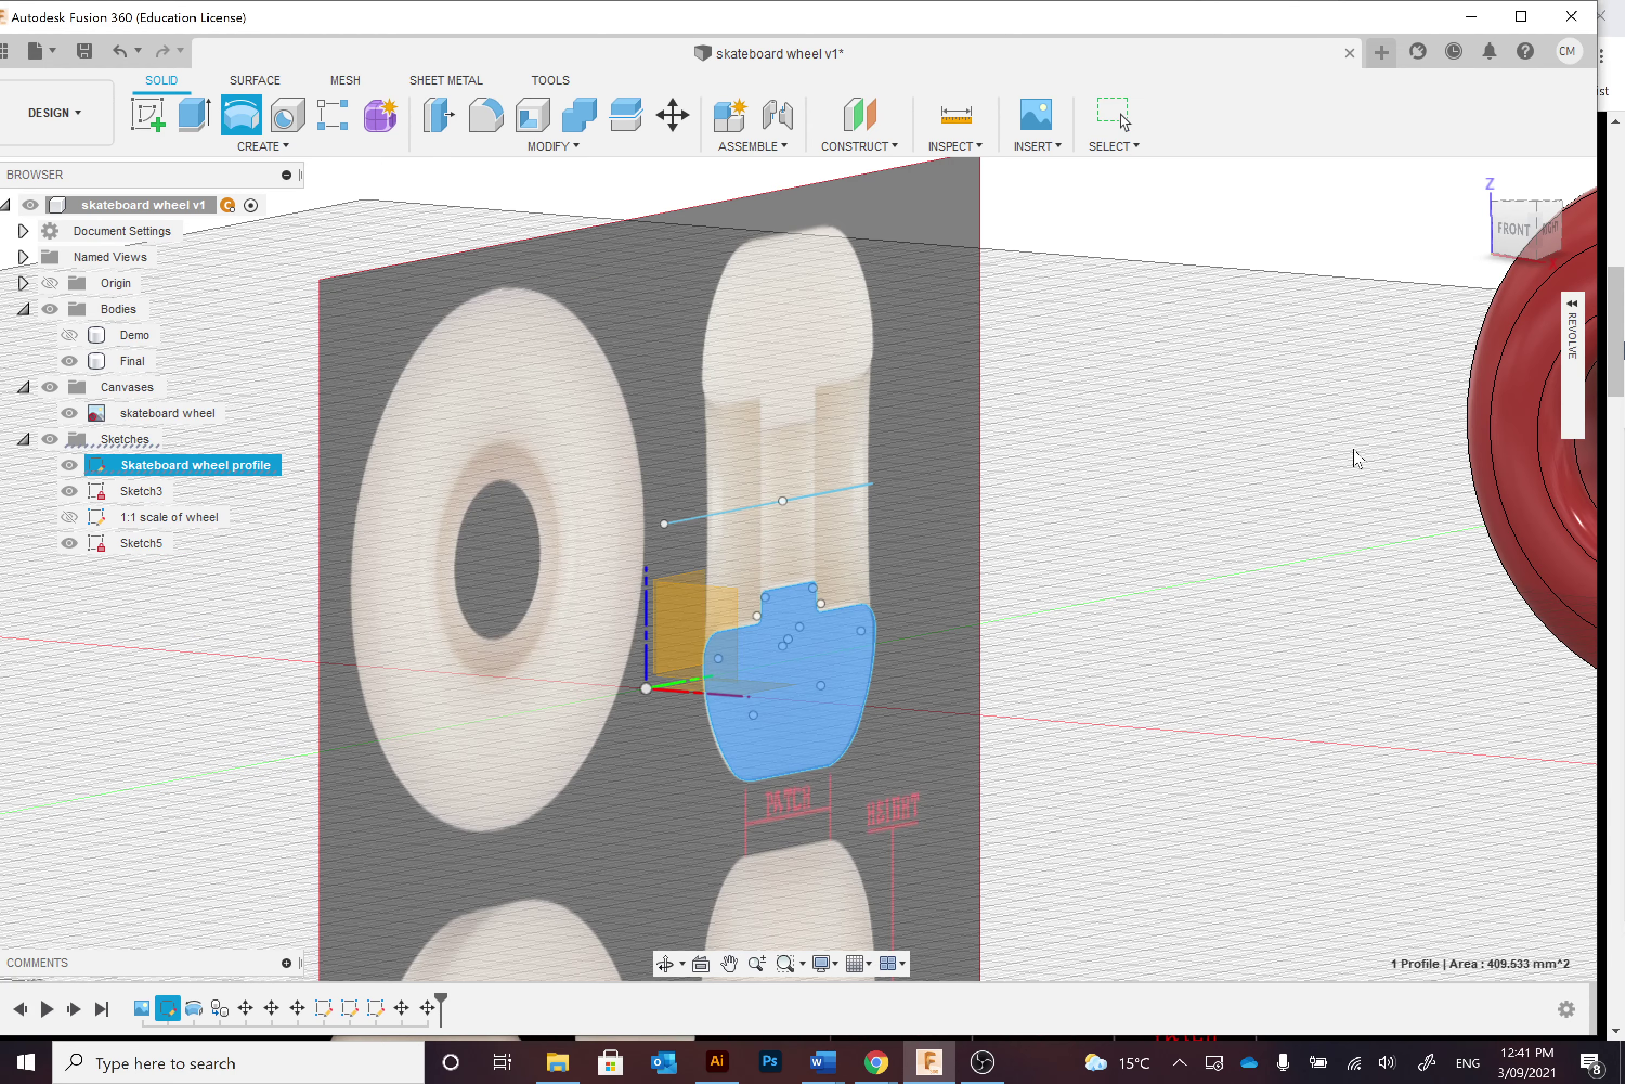
pyautogui.moveTo(1579, 385)
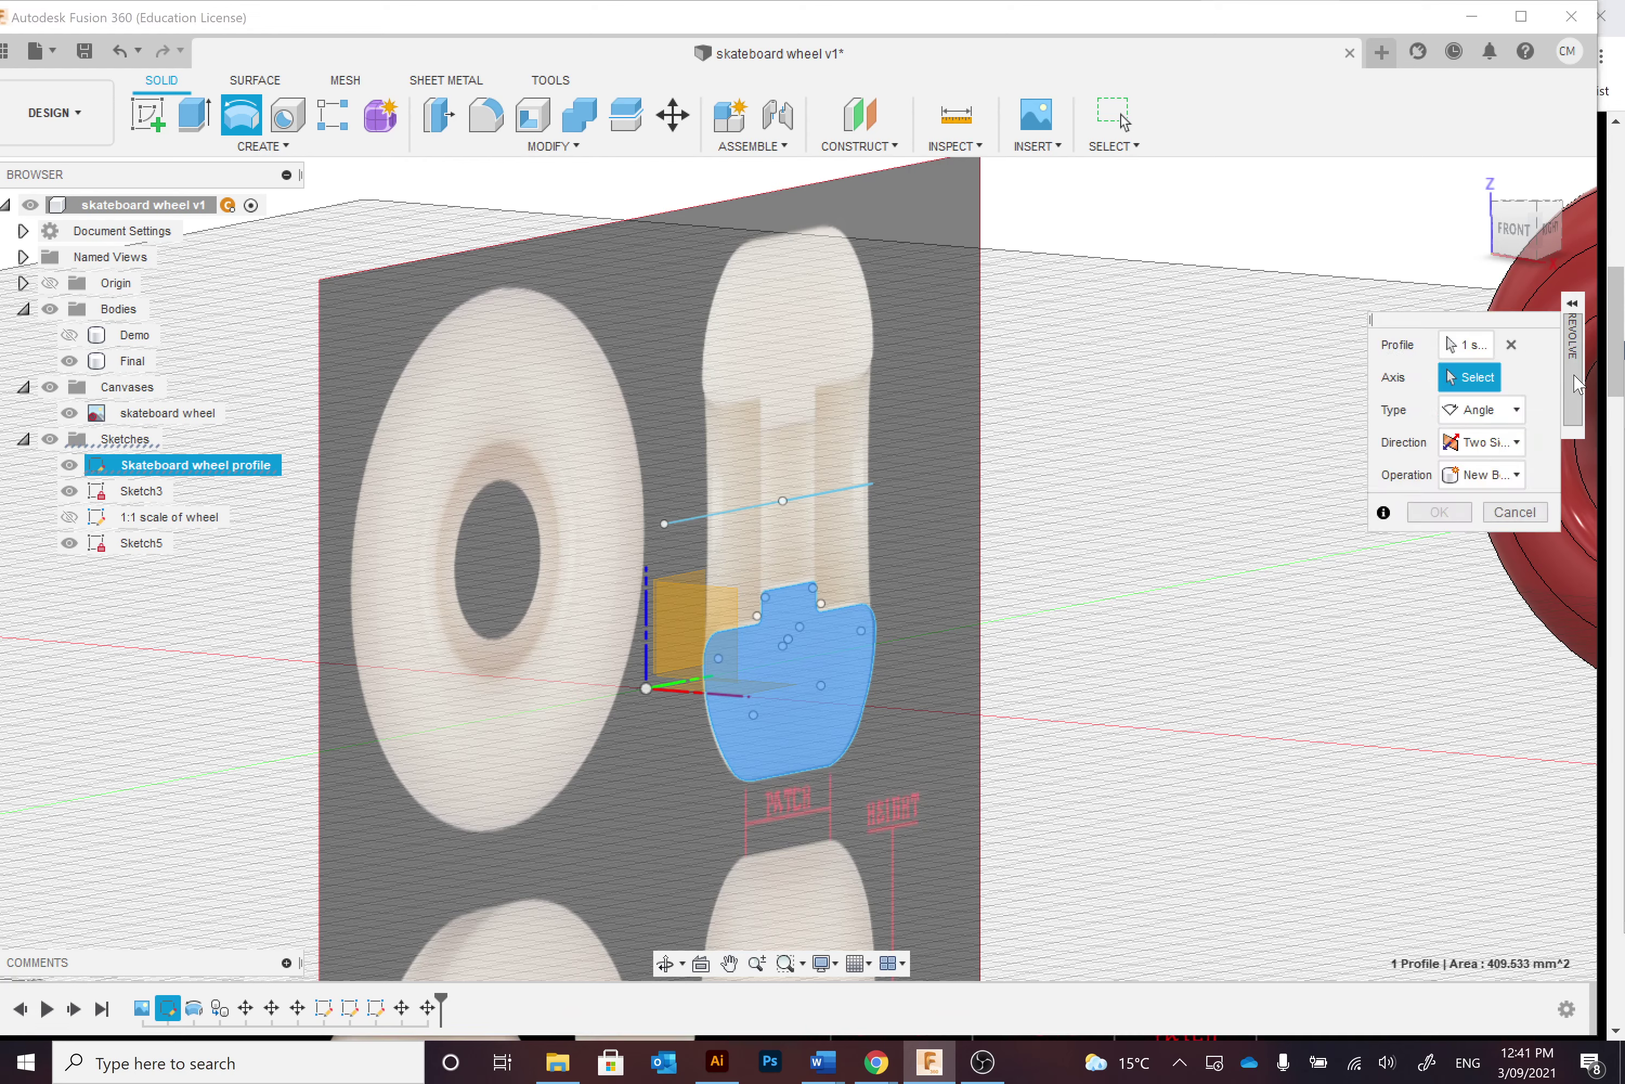
pyautogui.click(1510, 345)
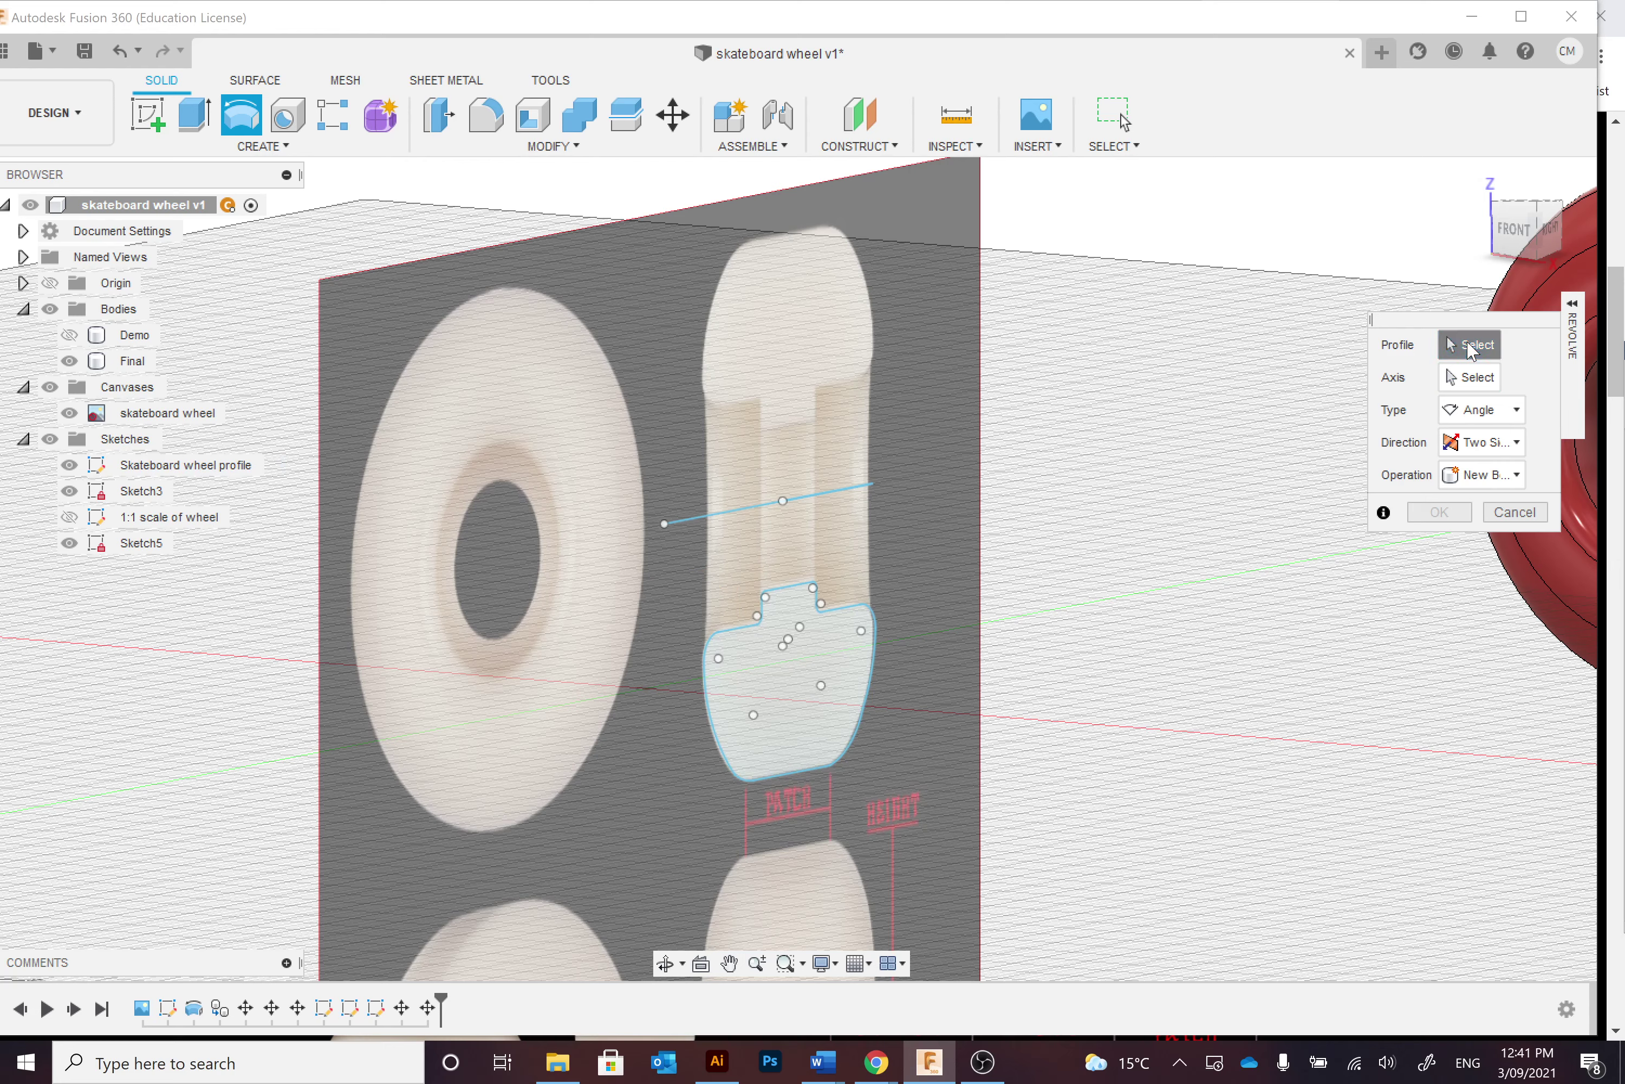
pyautogui.click(809, 662)
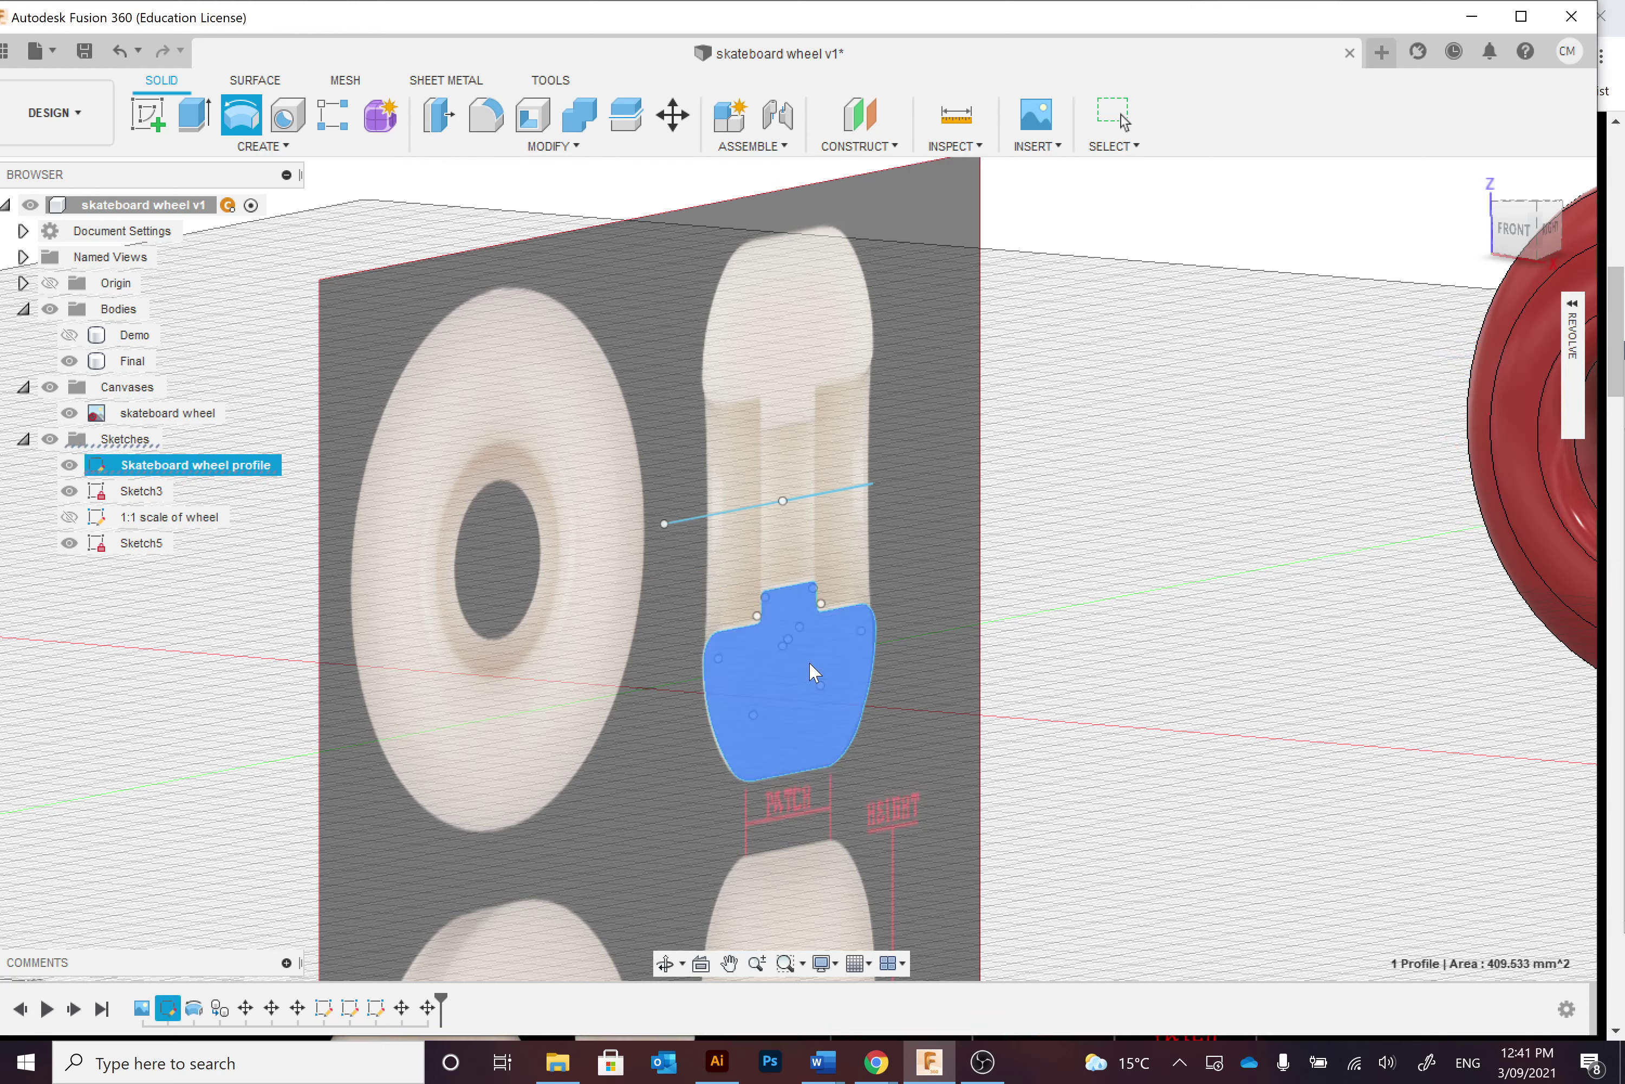
pyautogui.moveTo(1576, 345)
pyautogui.click(1481, 378)
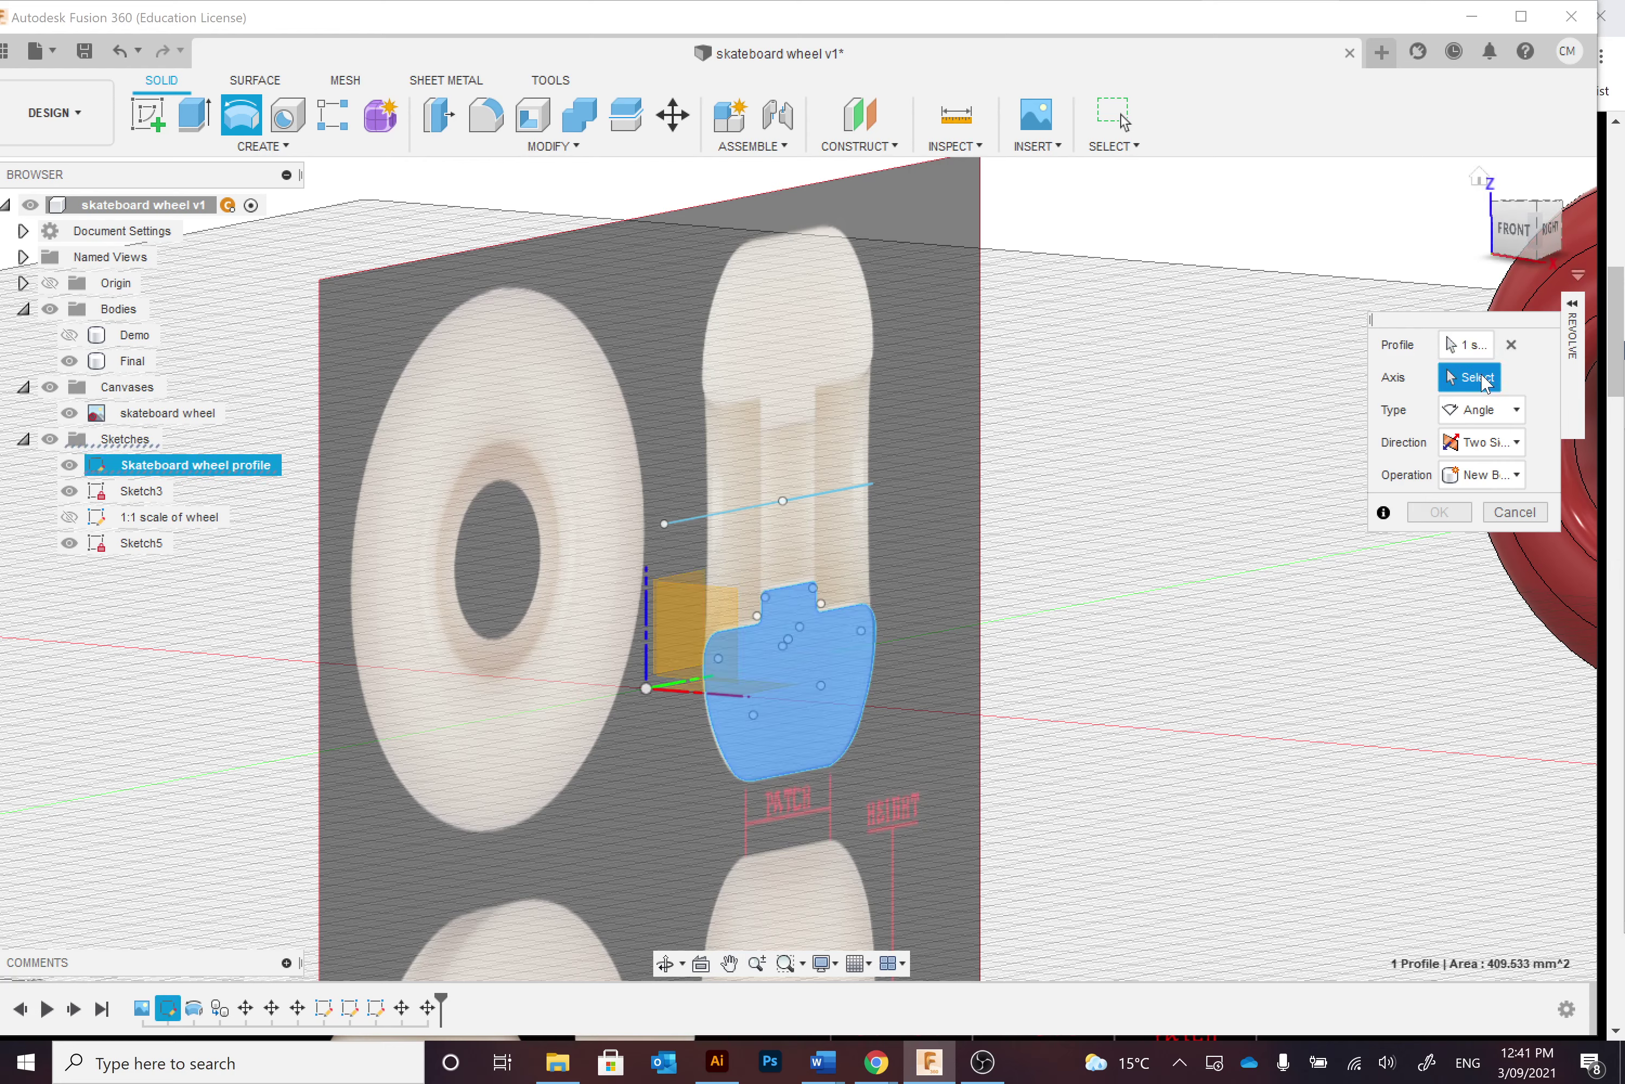
pyautogui.click(823, 499)
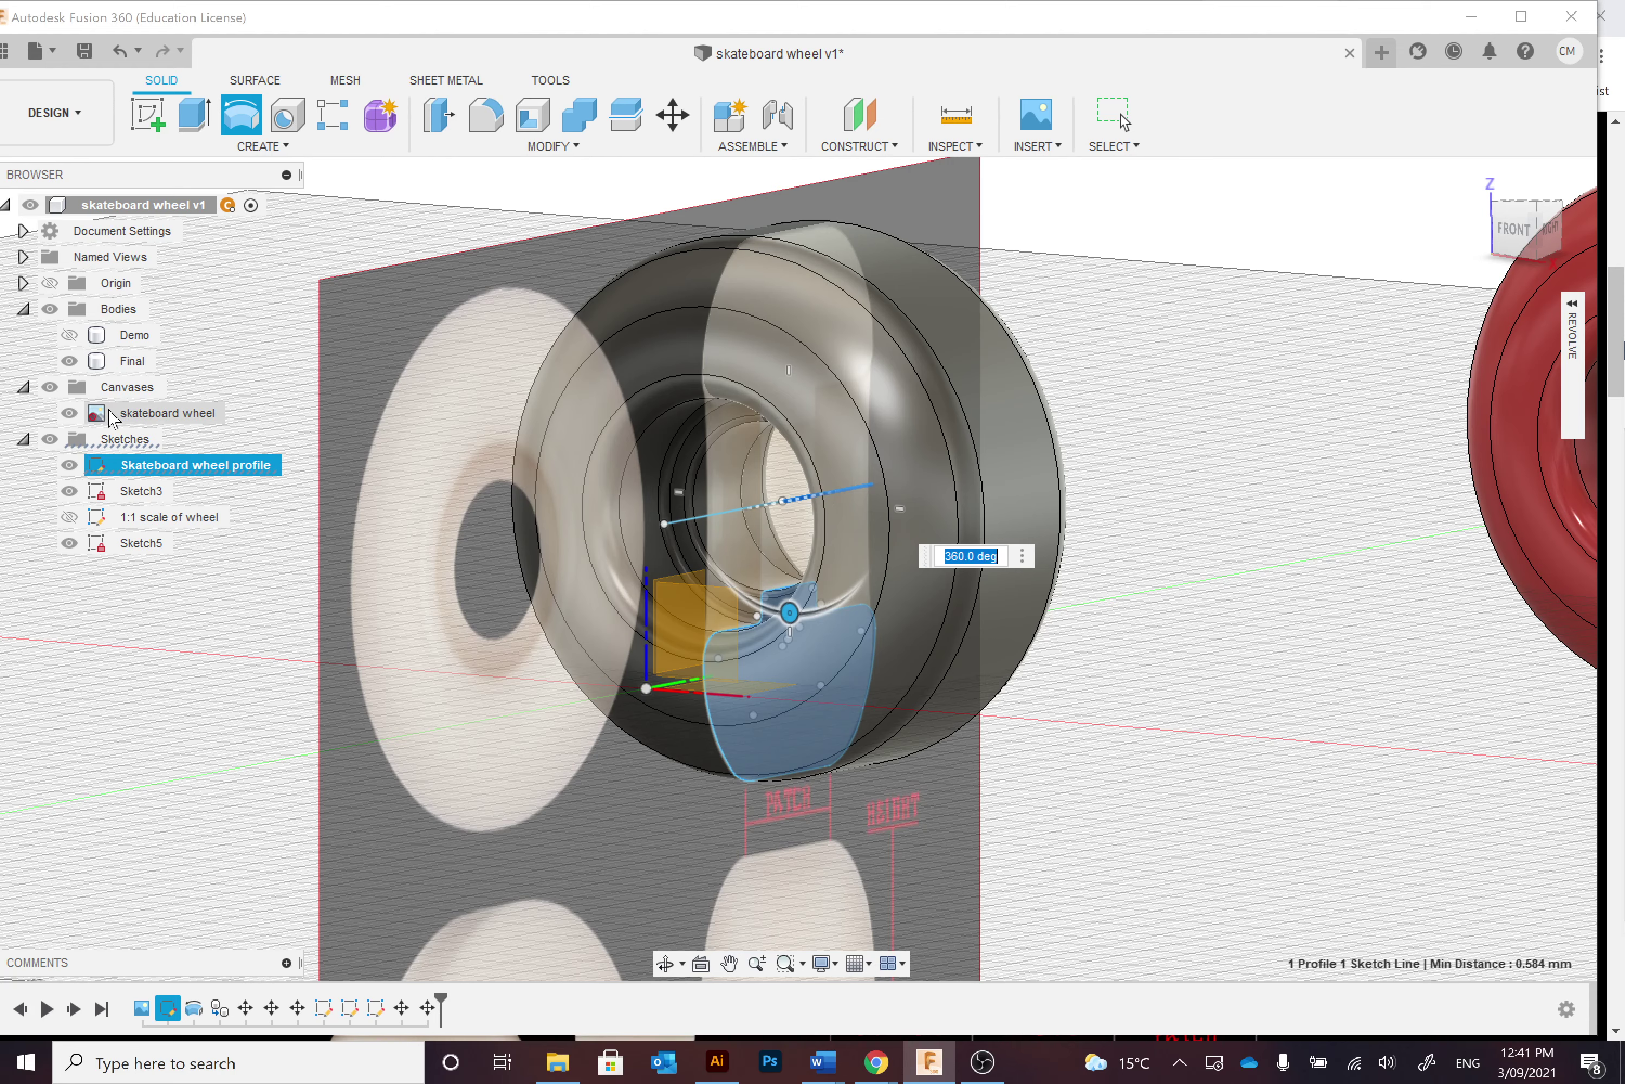
# Hide the skateboard wheel canvas so only the revolve preview is seen.
pyautogui.click(69, 413)
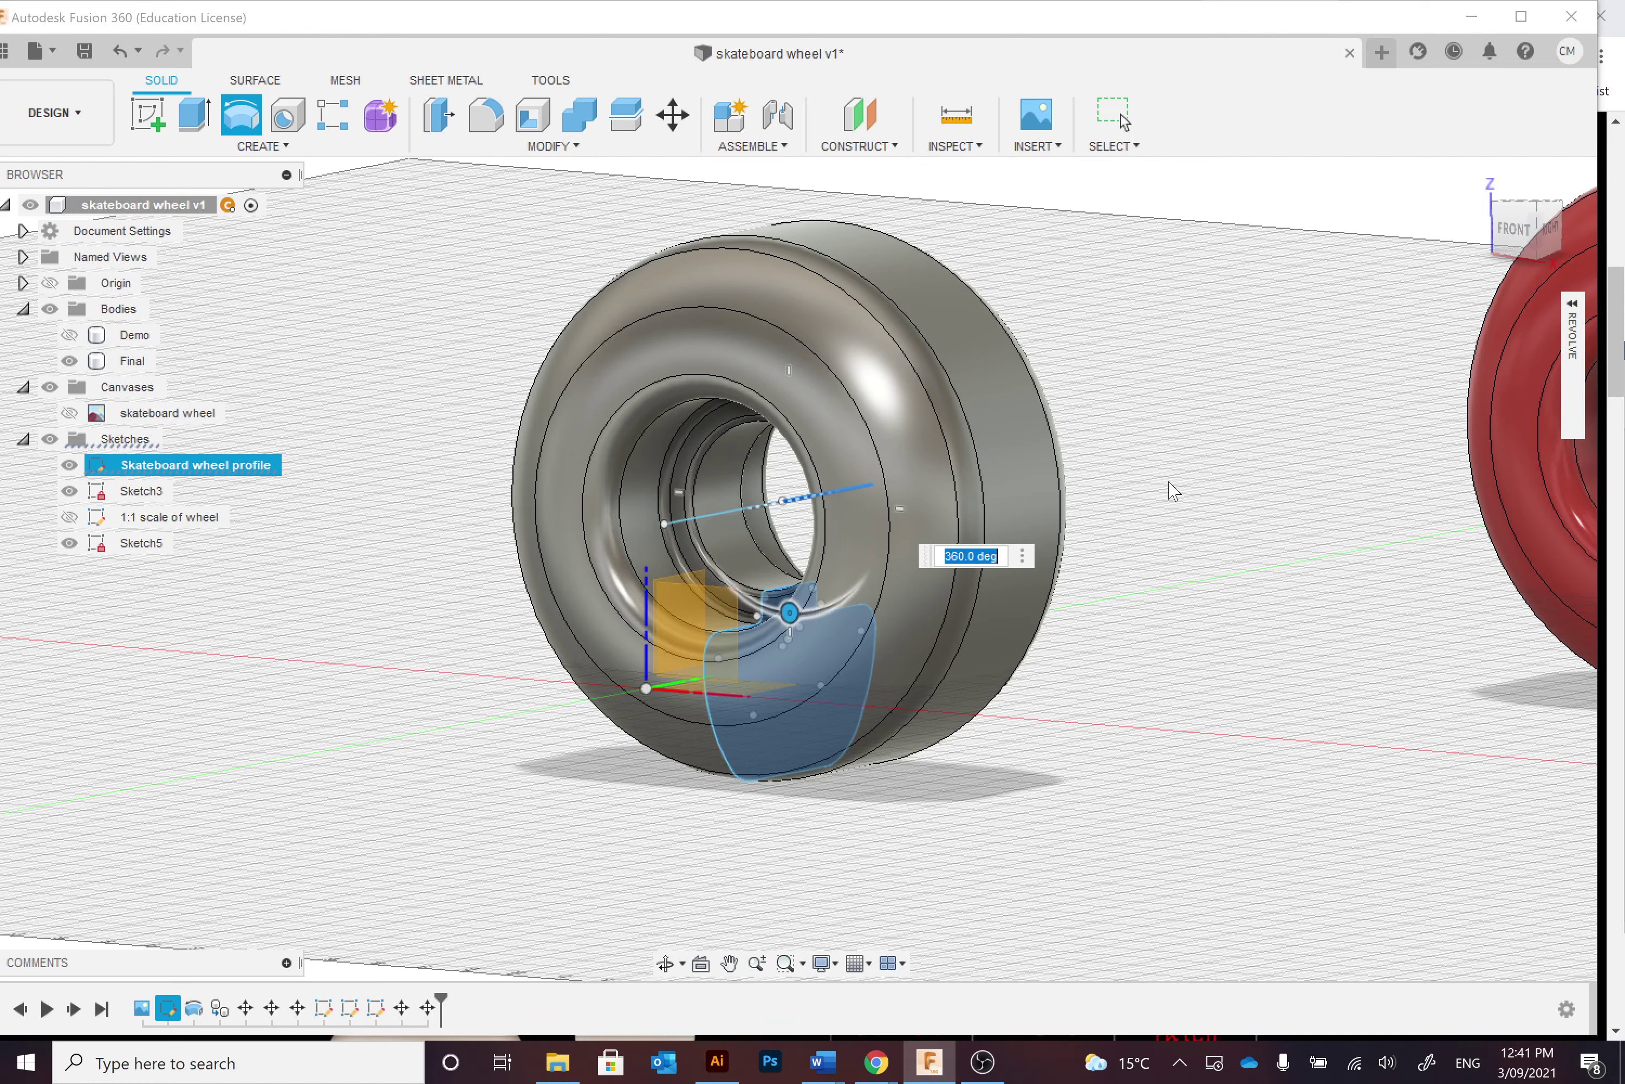
pyautogui.moveTo(1063, 622); pyautogui.dragTo(1123, 626, button='middle')
pyautogui.click(1574, 350)
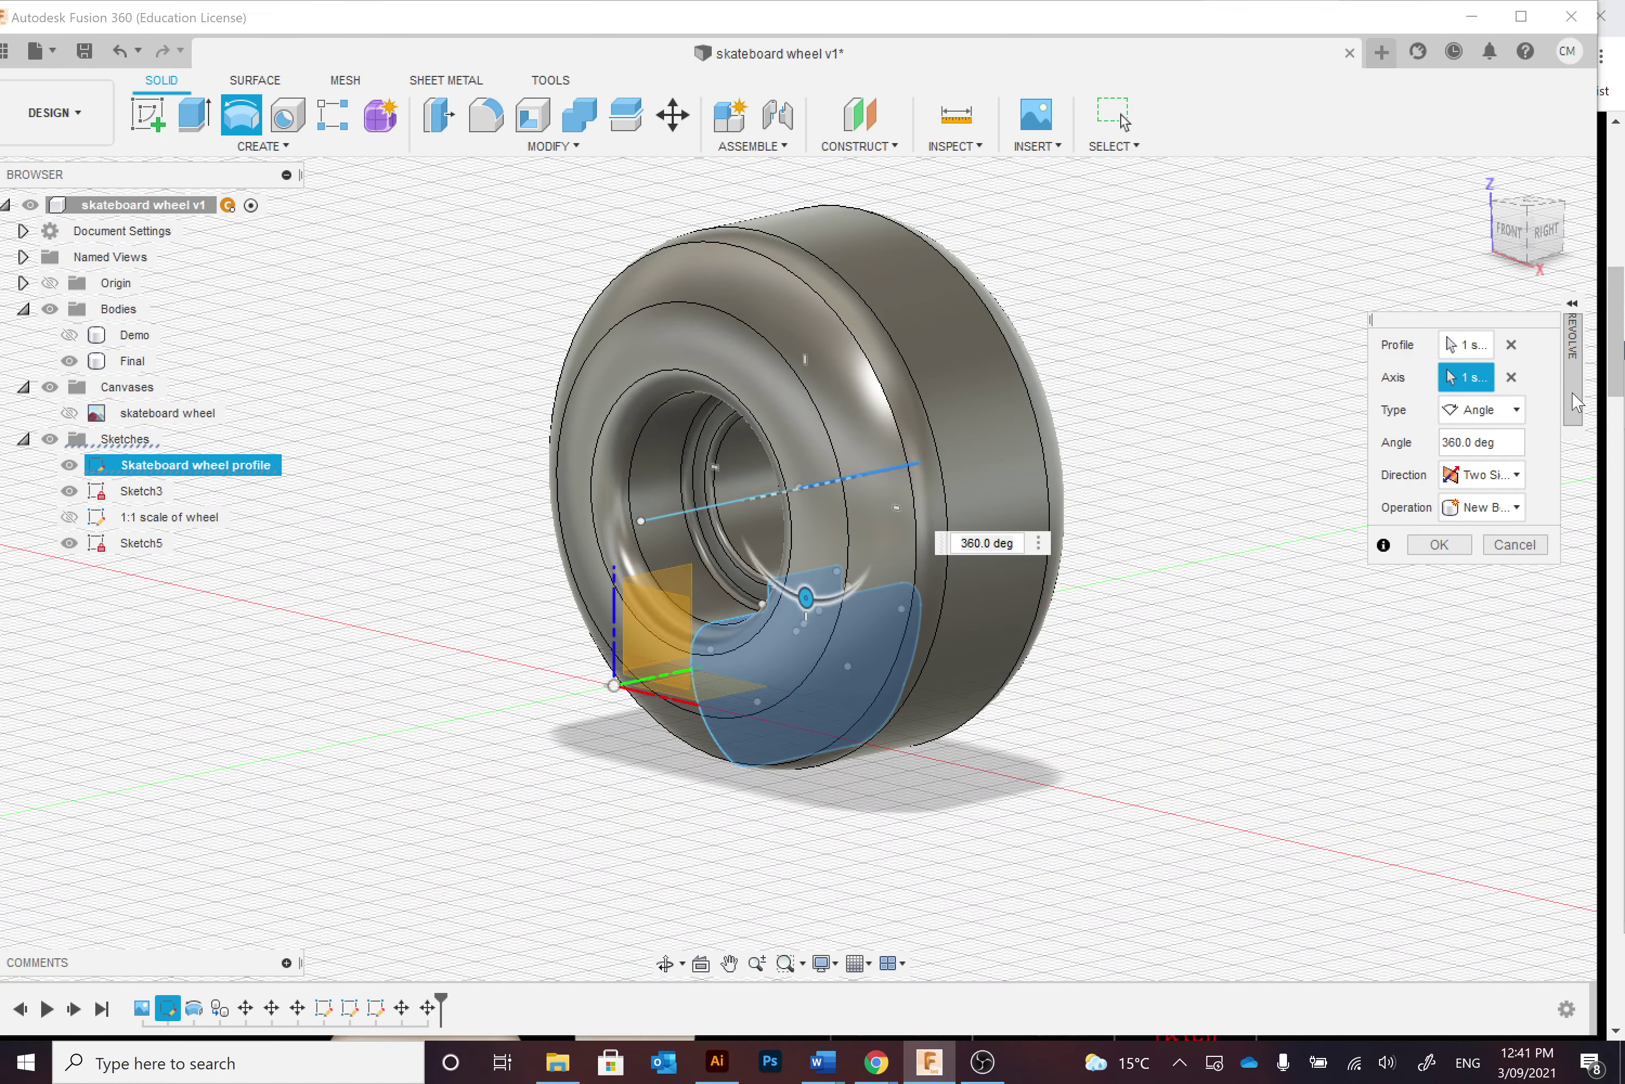
pyautogui.click(1465, 381)
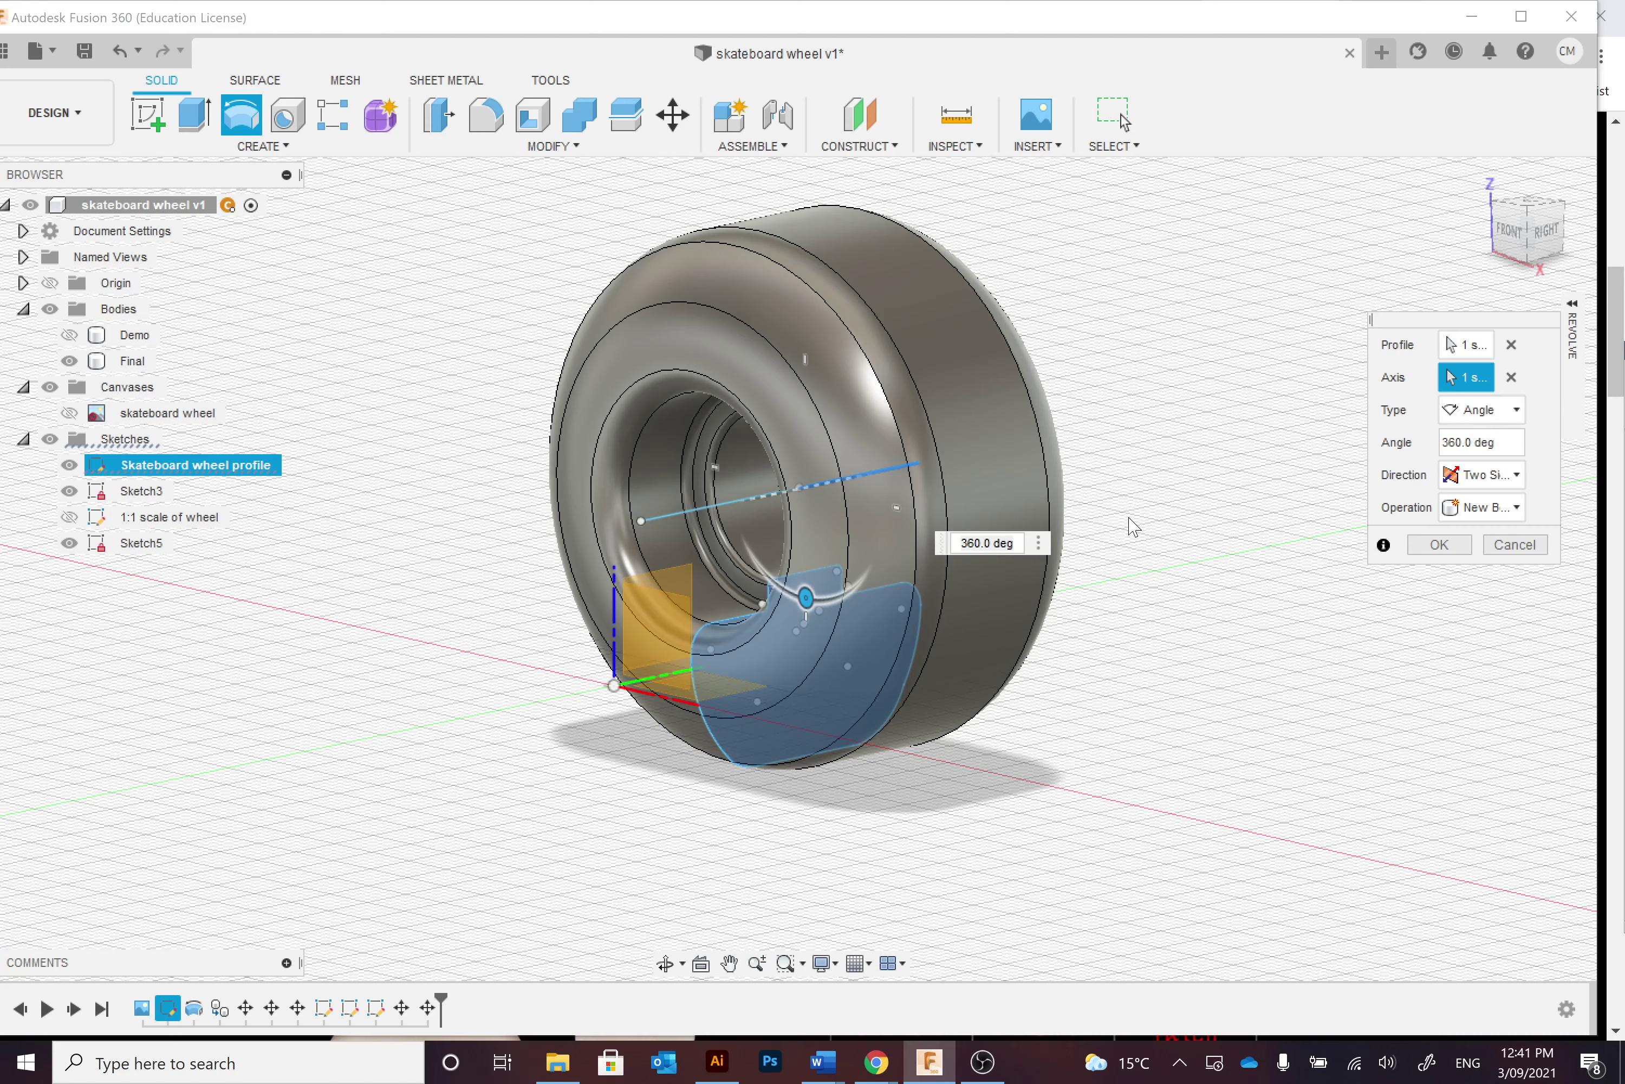
# Try partial revolve angles of -195 and -100 degrees with the One Side and Symmetric directions.
pyautogui.moveTo(805, 595); pyautogui.dragTo(910, 360)
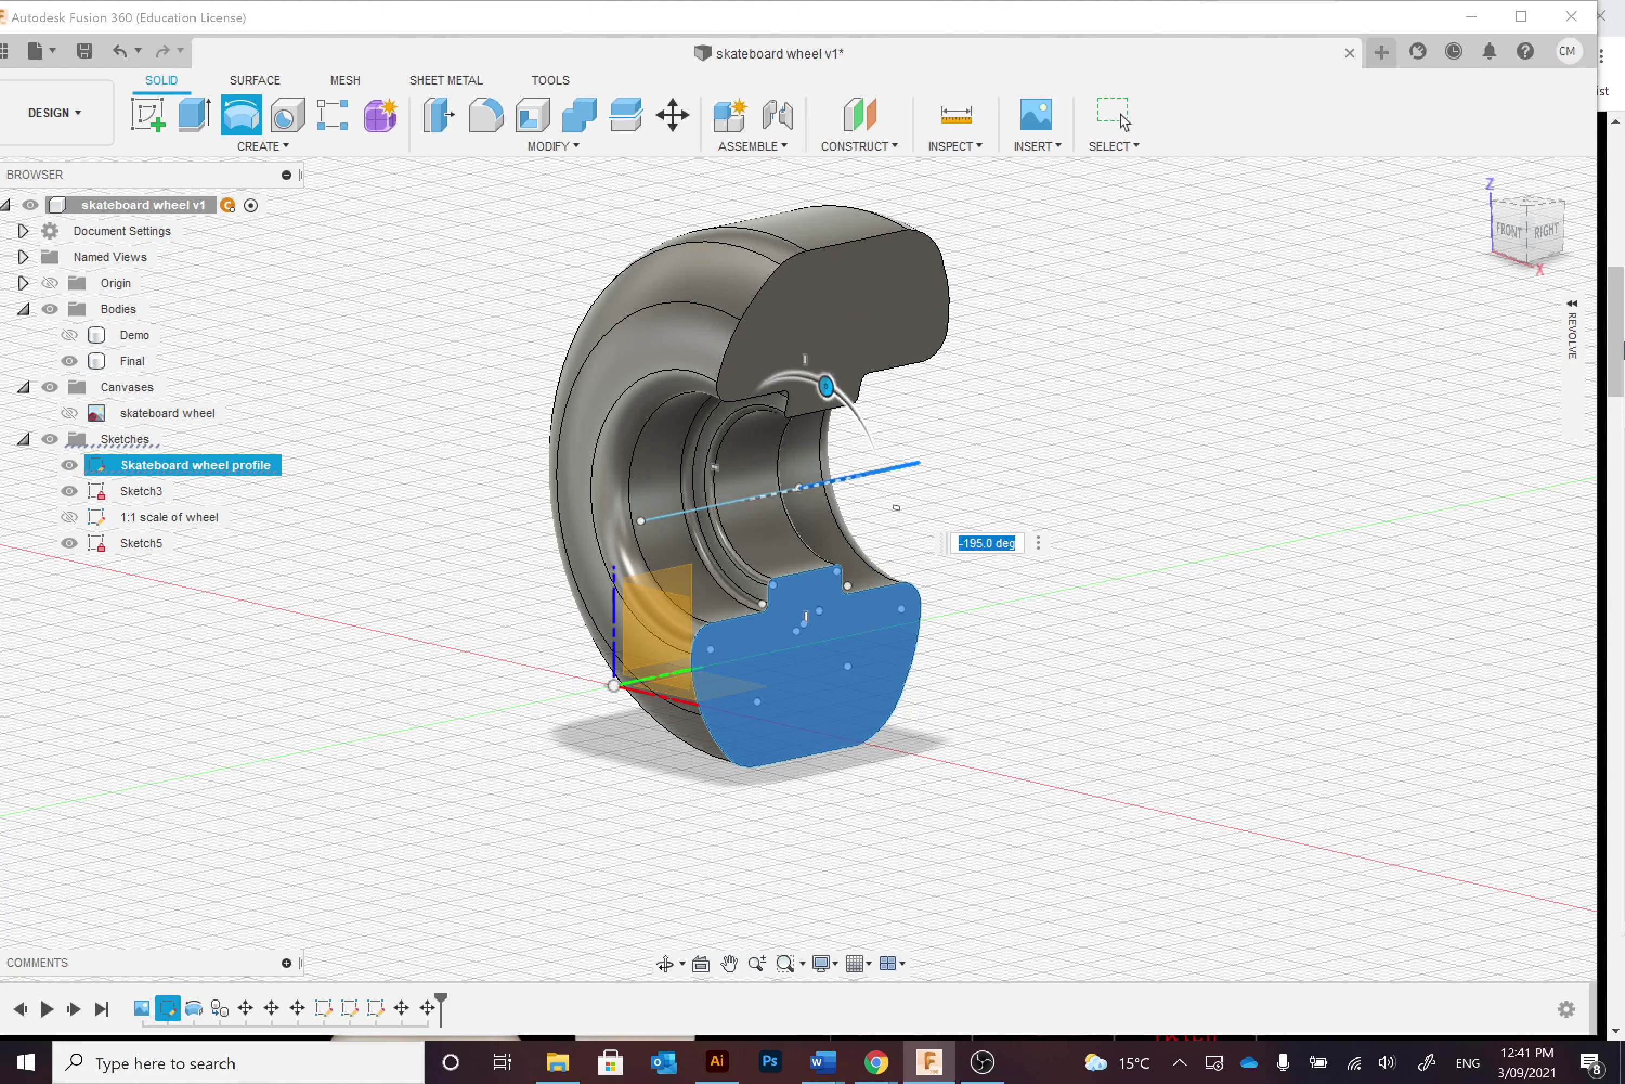
pyautogui.moveTo(1575, 357)
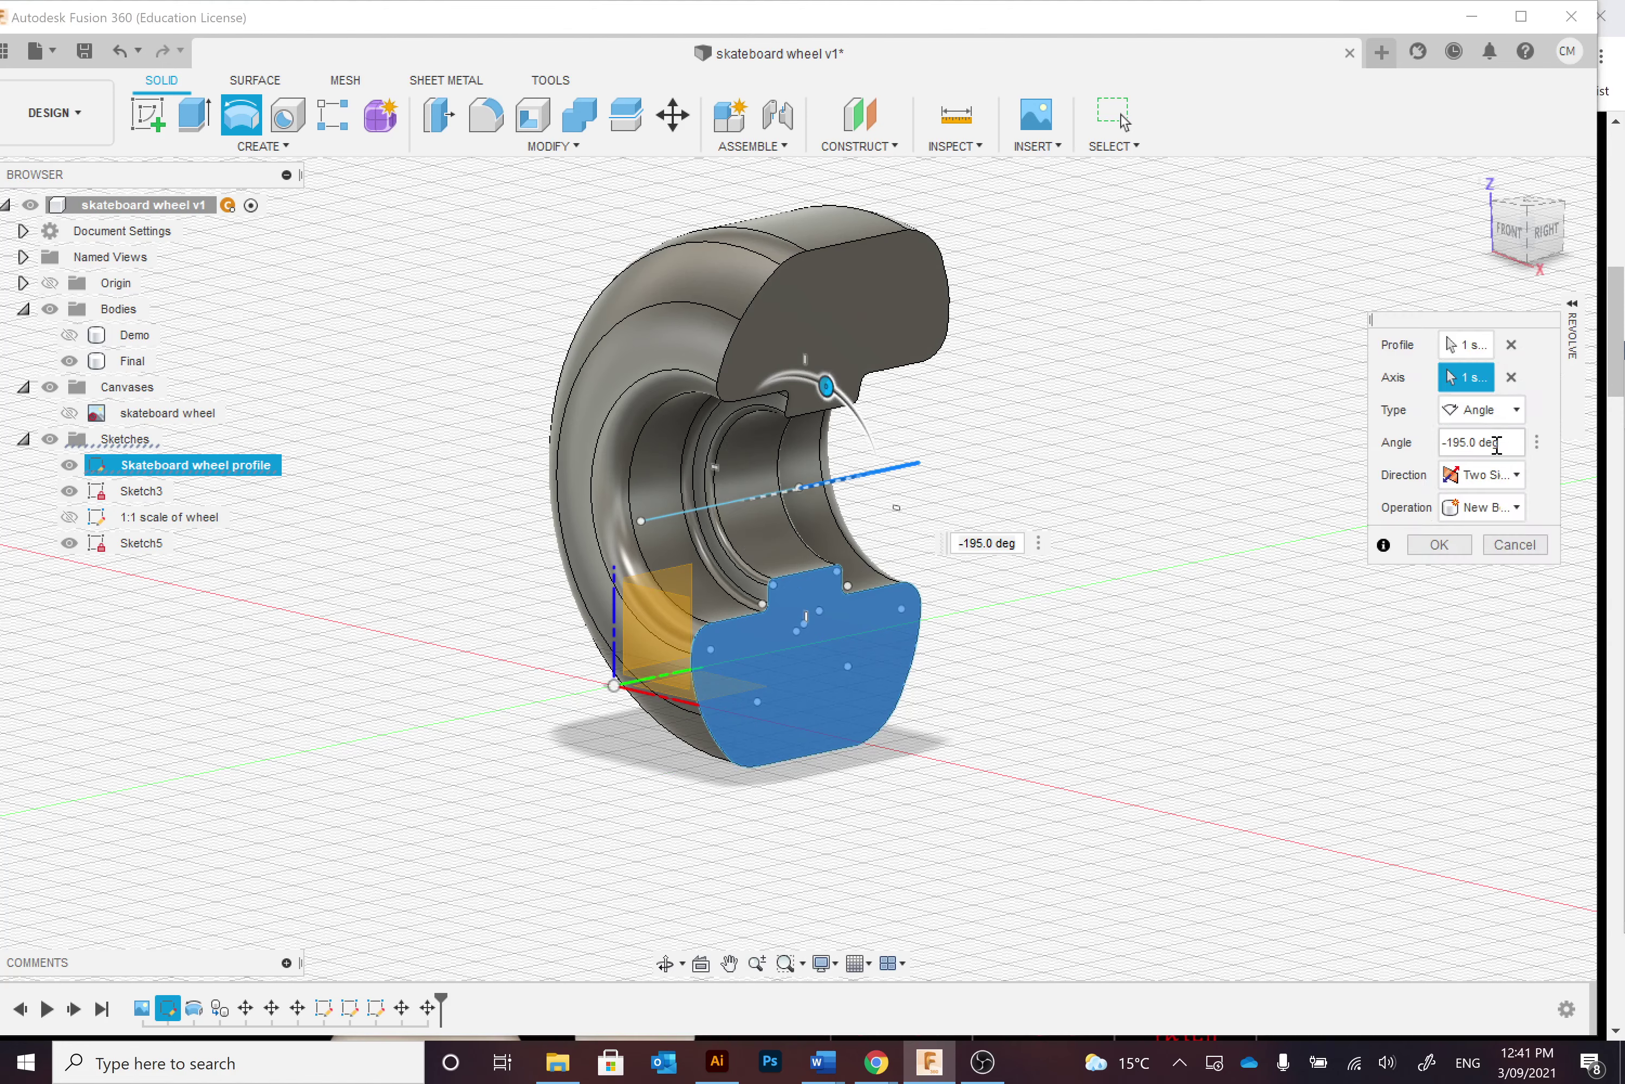
pyautogui.click(1502, 477)
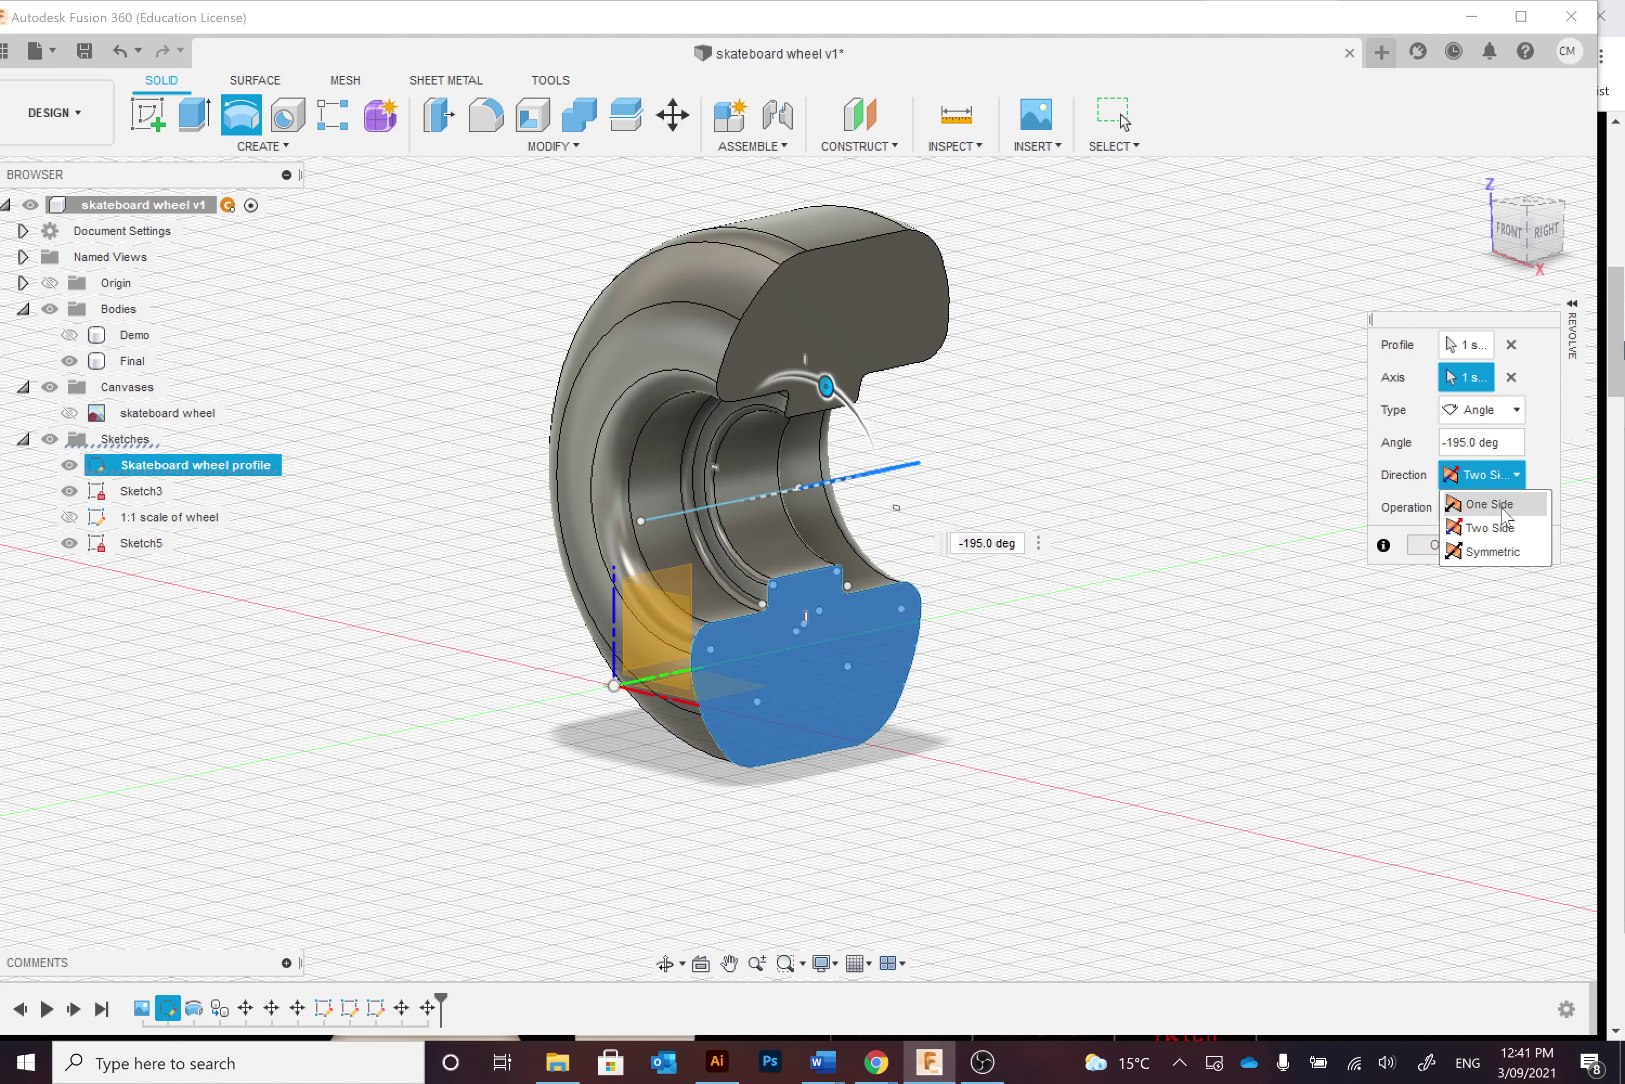
pyautogui.click(1497, 505)
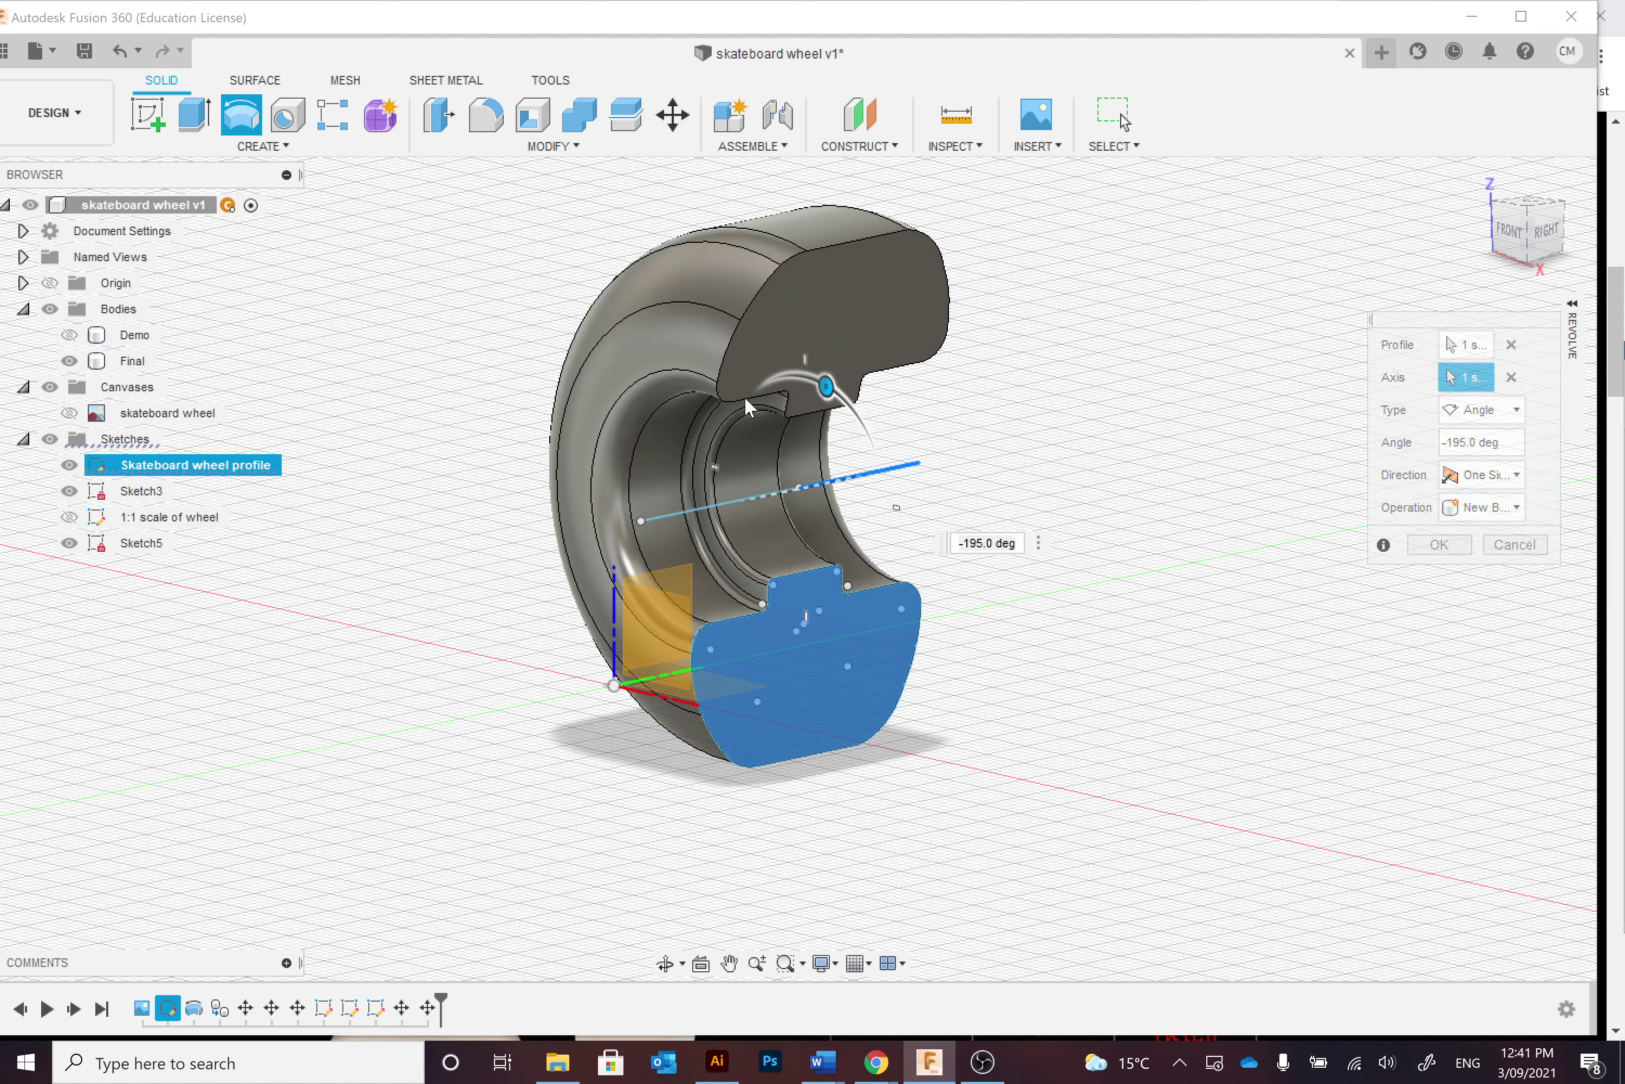
pyautogui.moveTo(827, 386); pyautogui.dragTo(729, 451)
pyautogui.moveTo(1579, 324)
pyautogui.click(1495, 481)
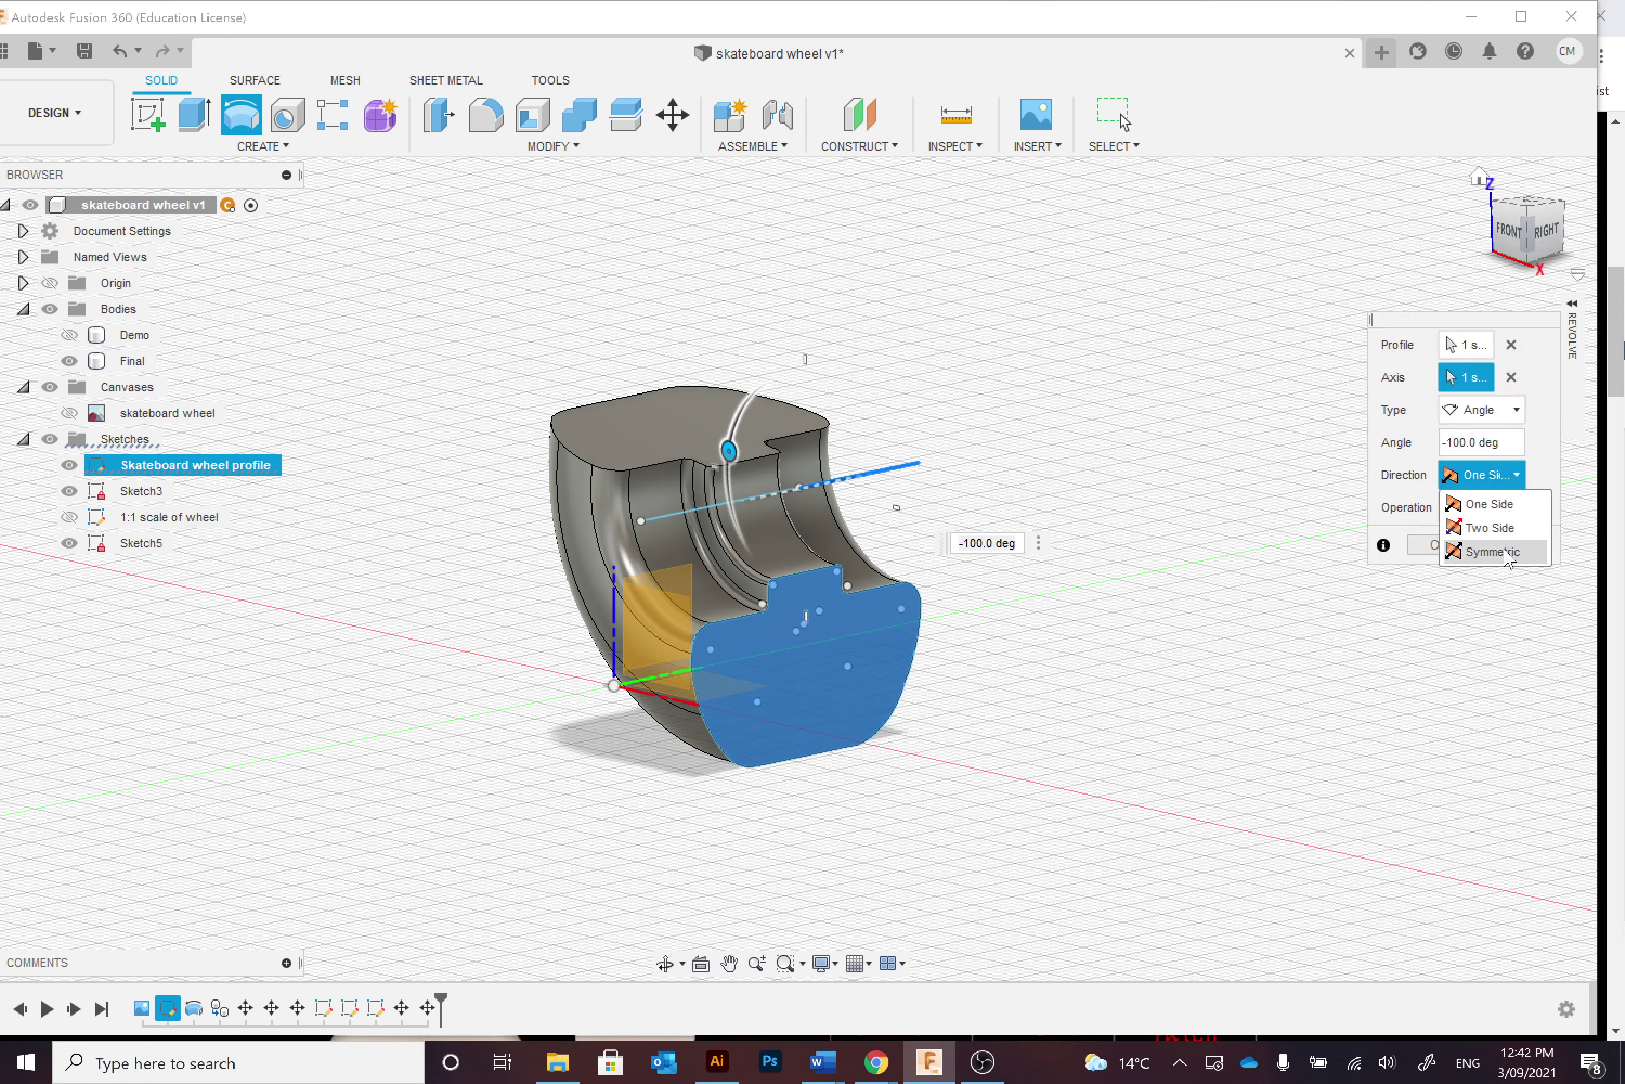
pyautogui.click(1493, 551)
# Revolve the profile as a new body in the Two Sides direction with angles of -200 and 10 degrees.
pyautogui.click(1482, 474)
pyautogui.click(1490, 527)
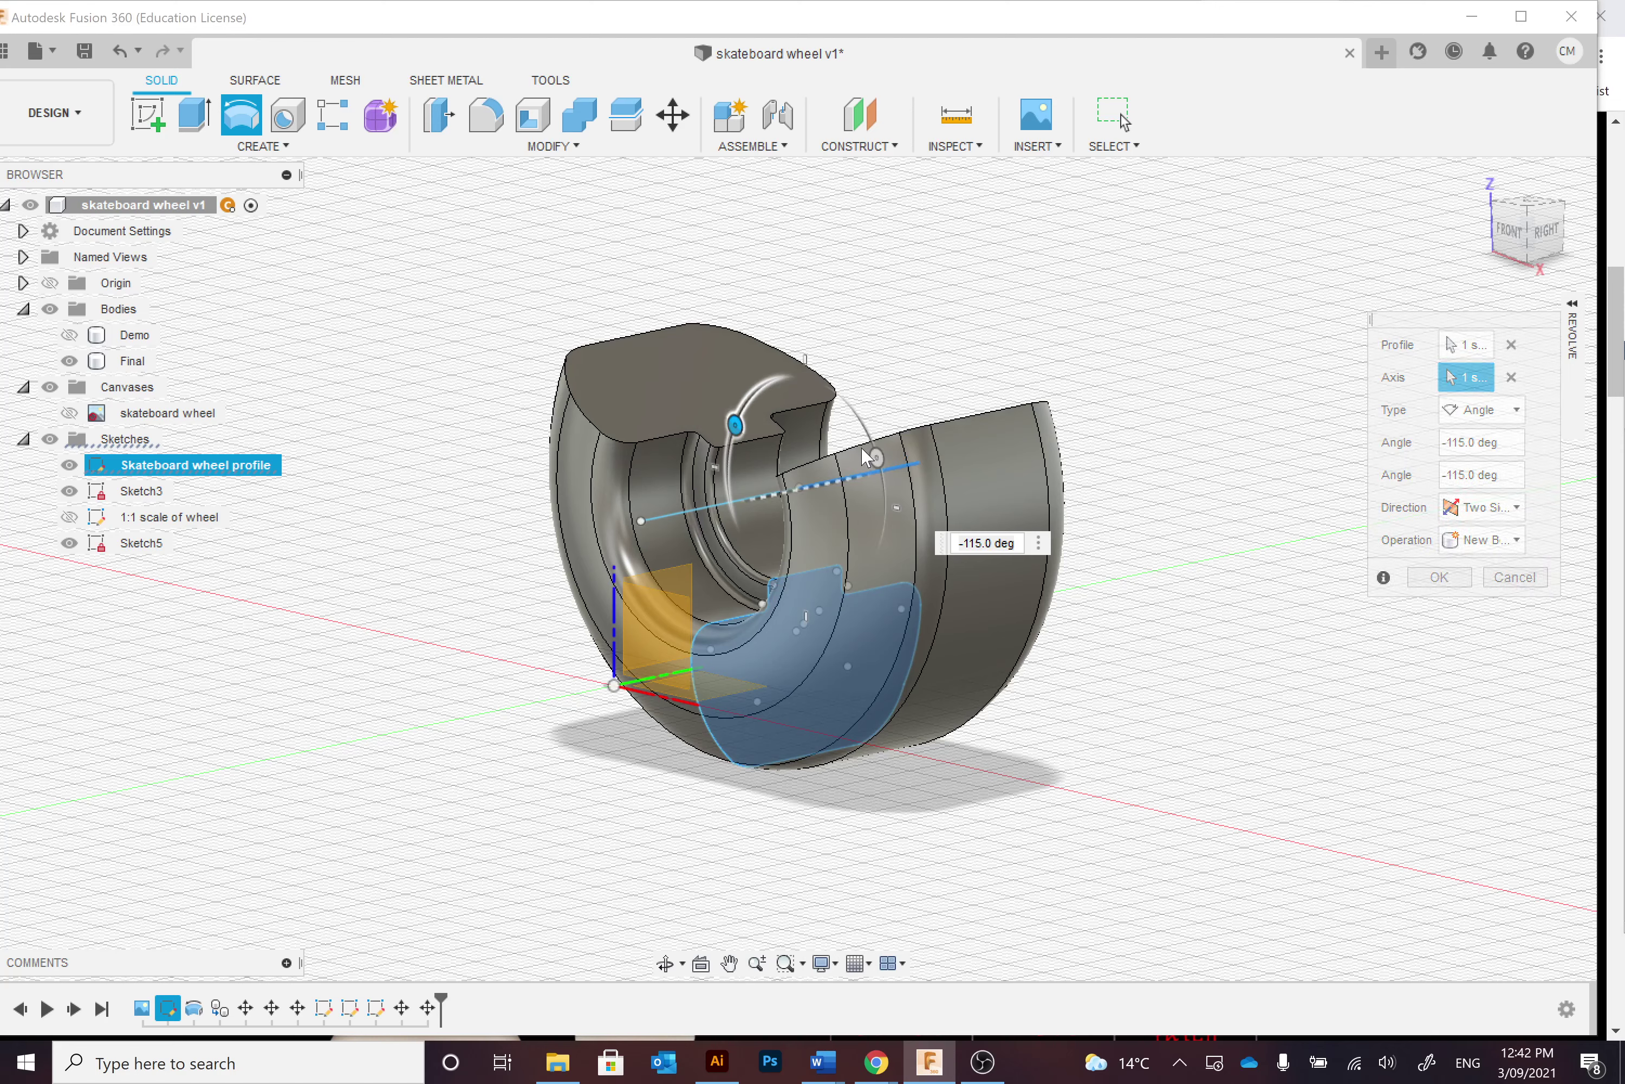
pyautogui.press('Return')
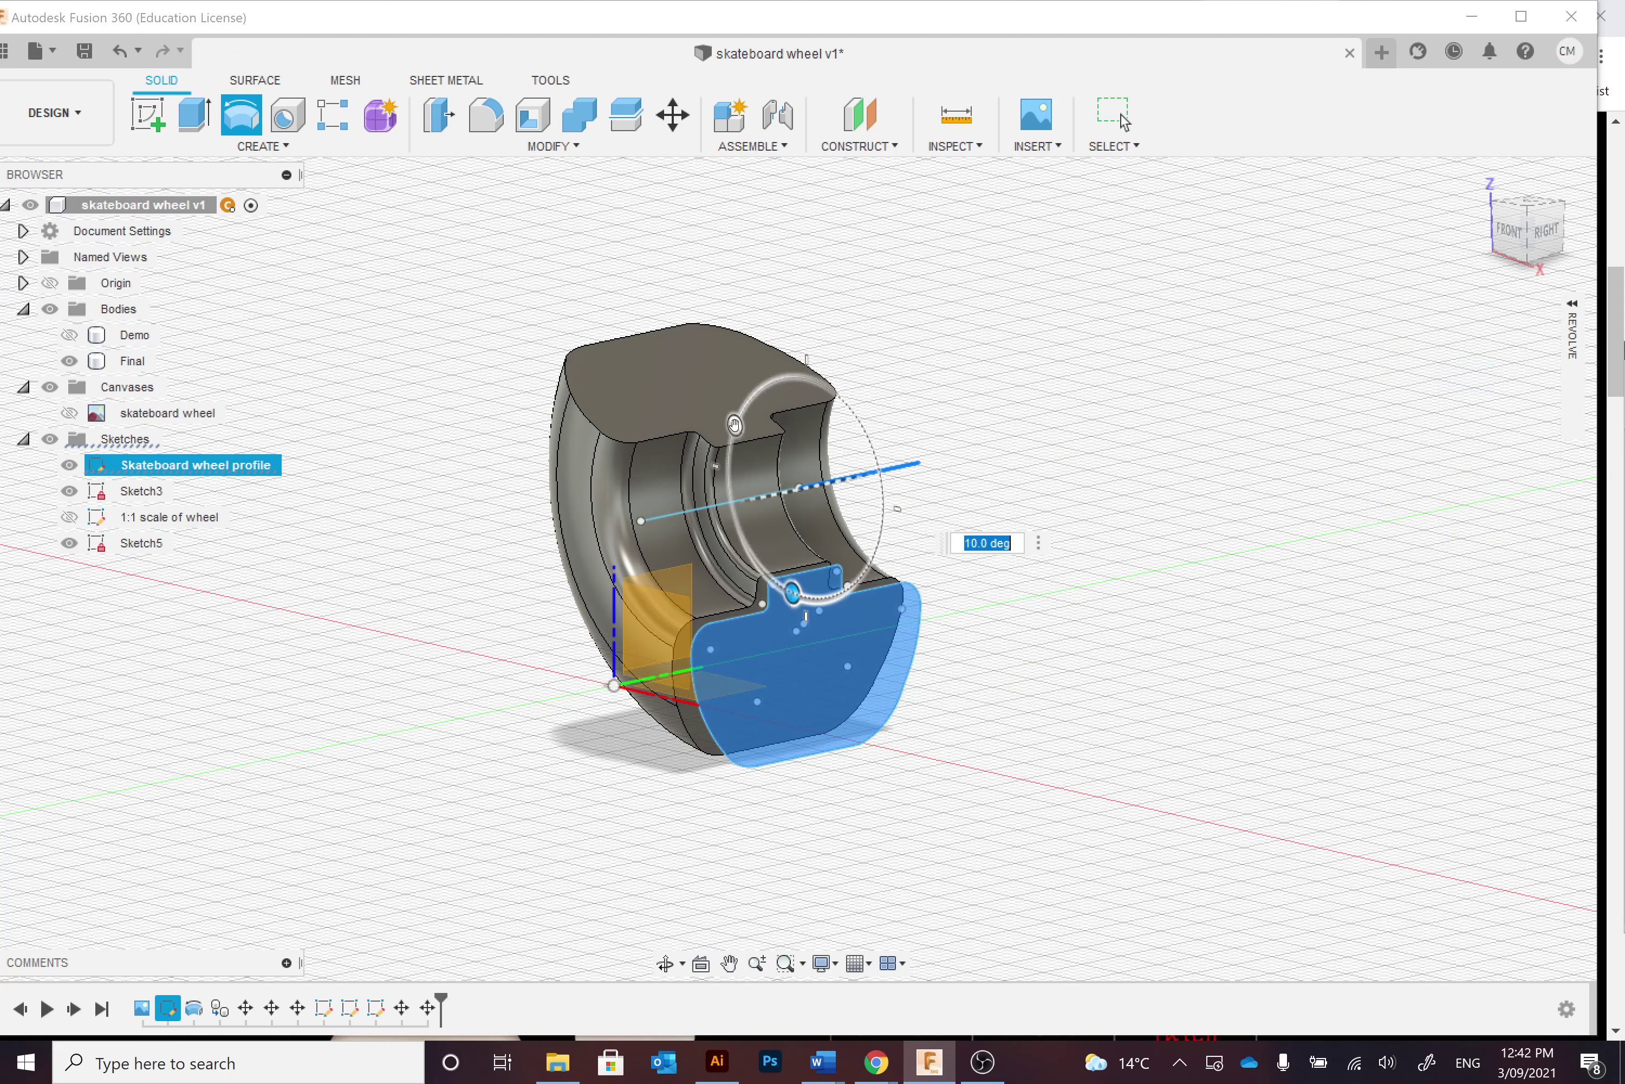
pyautogui.write('-200')
pyautogui.press('Return')
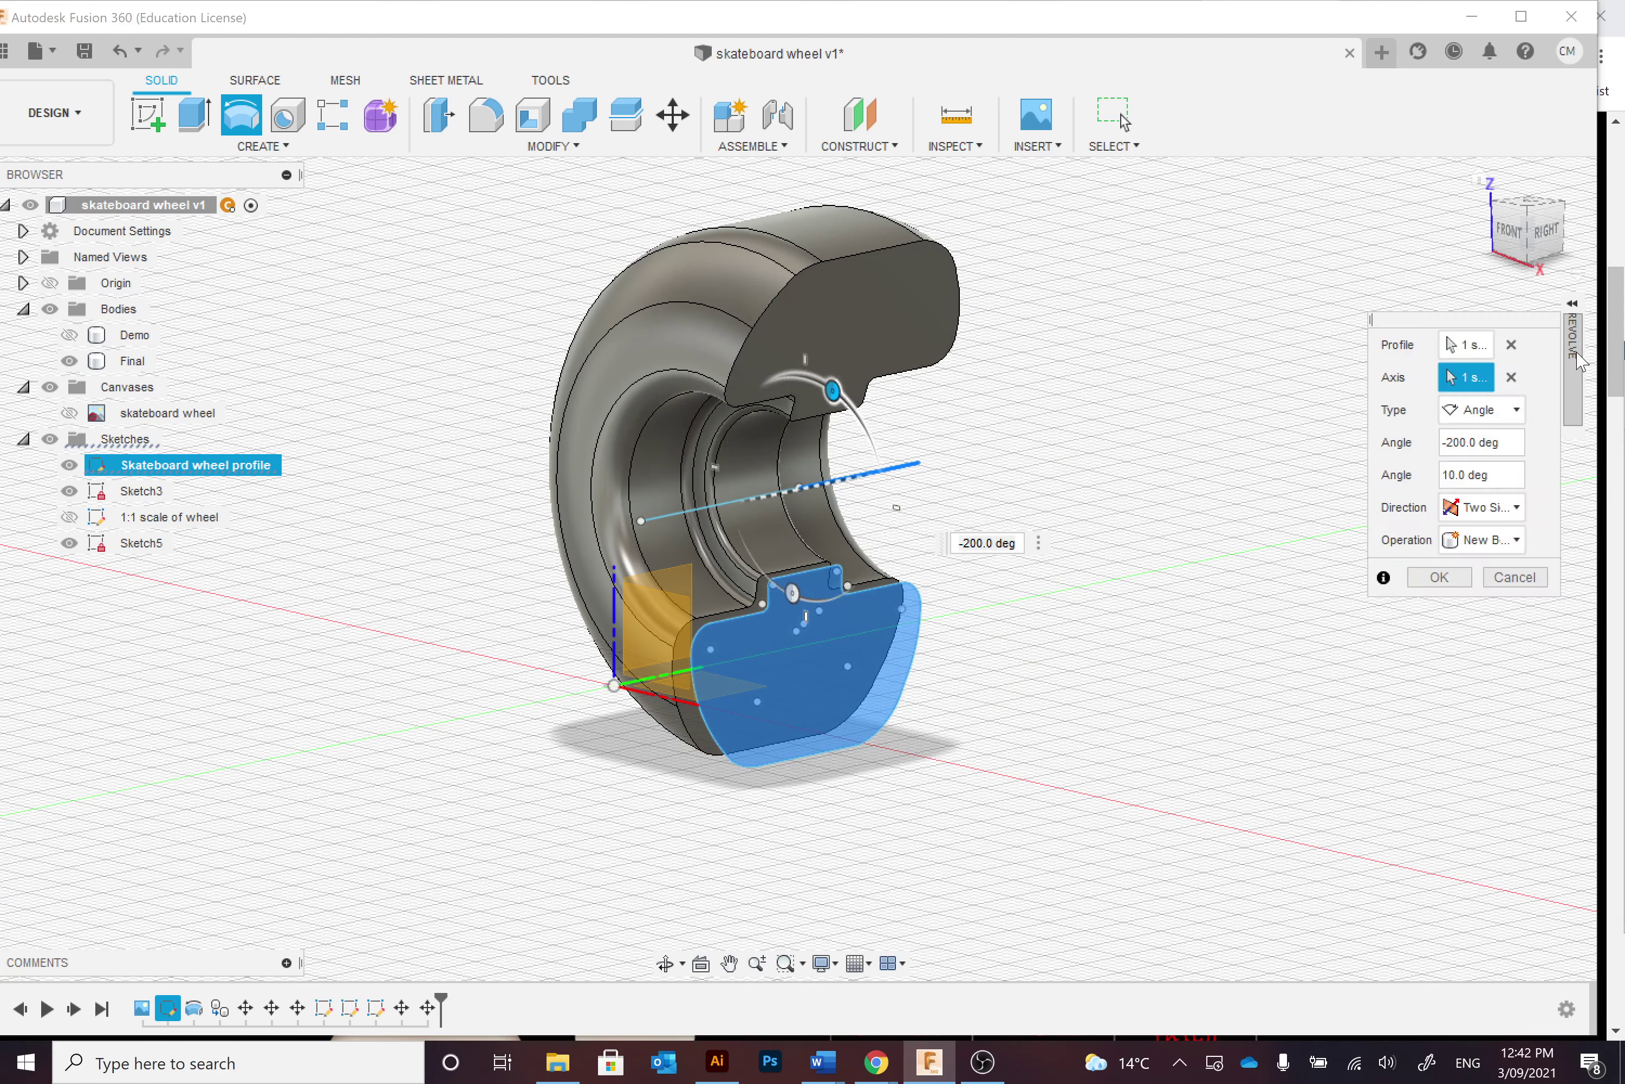
pyautogui.click(1484, 541)
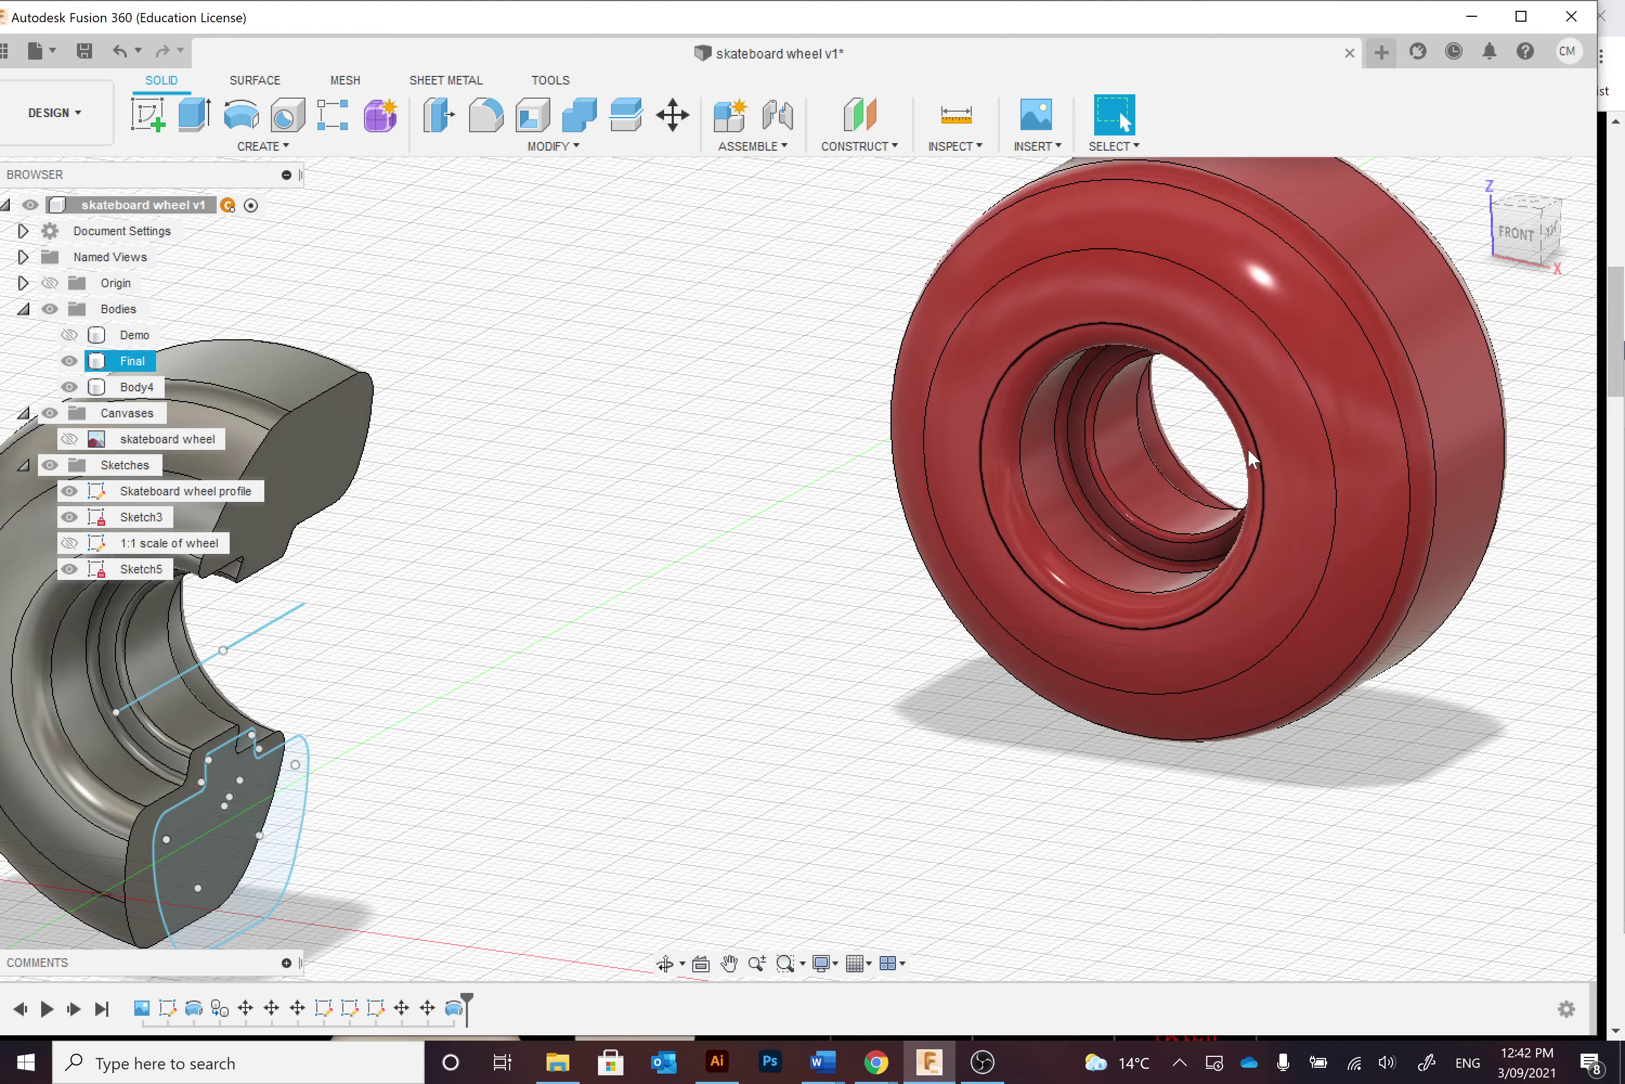
# Browse the plastic appearances for the Translucent Glossy and Matte options for the red Final wheel body.
pyautogui.moveTo(1248, 448); pyautogui.dragTo(999, 557, button='middle')
pyautogui.press('Escape')
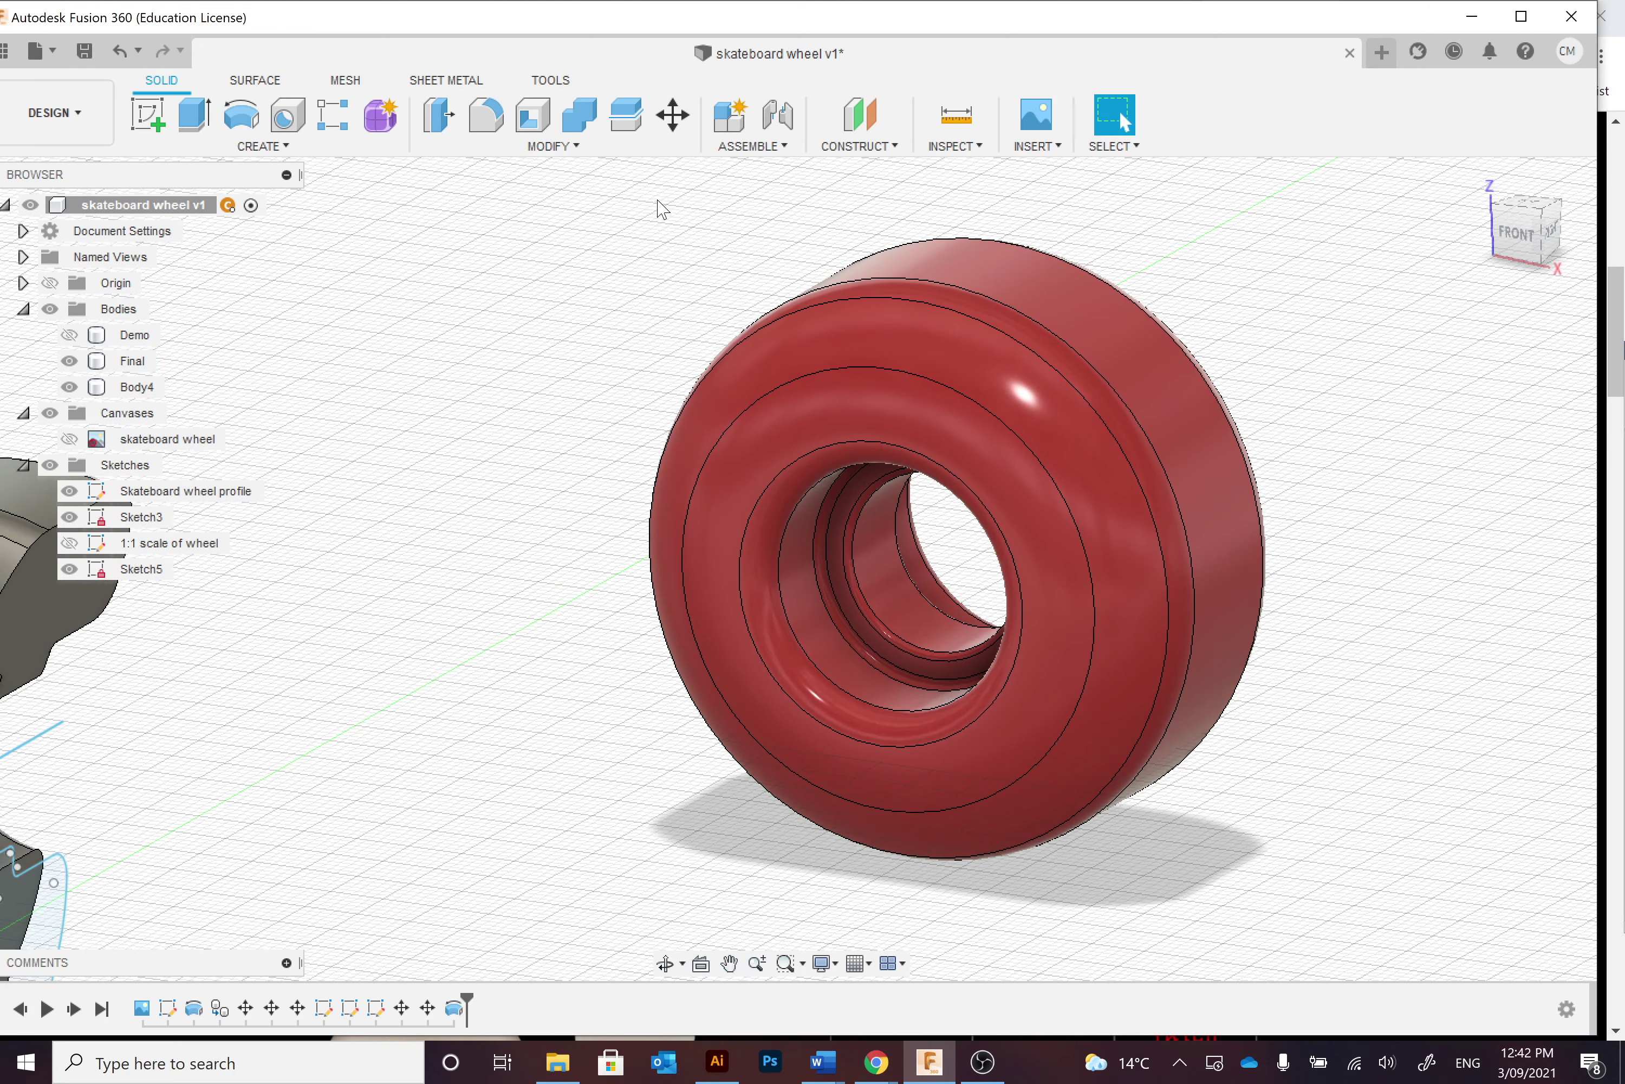
pyautogui.click(570, 148)
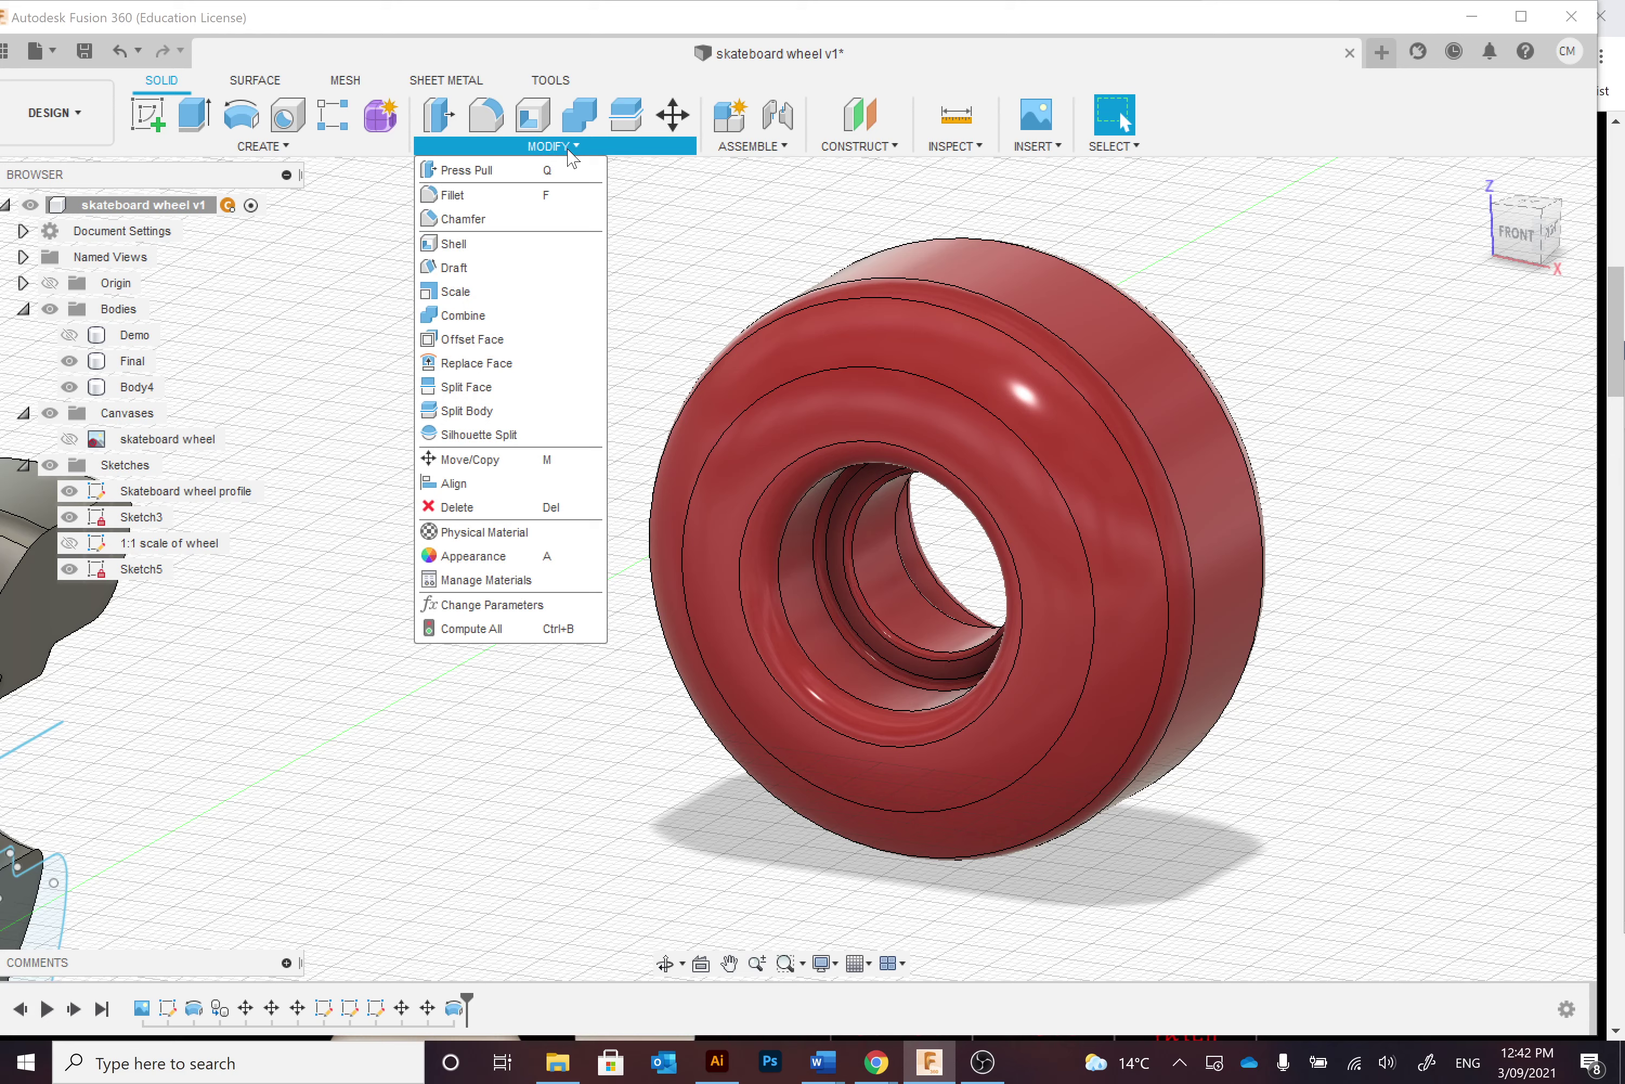
pyautogui.click(544, 556)
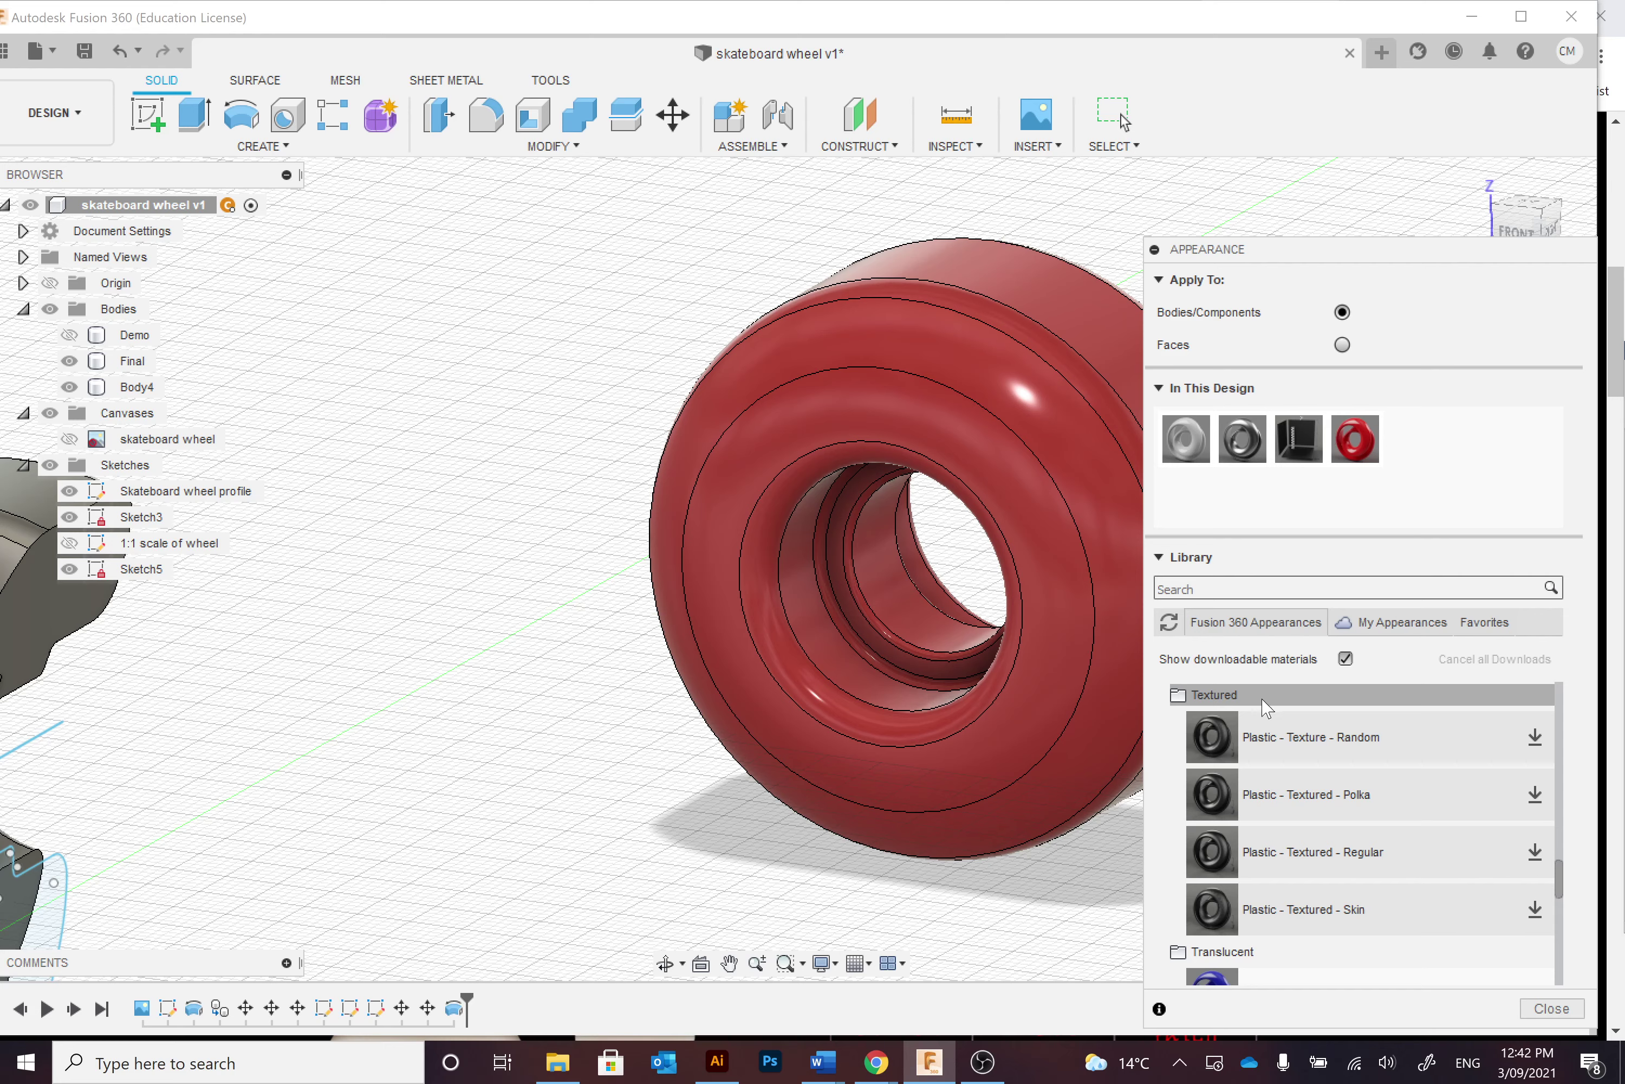
pyautogui.scroll(-3, 1261, 713)
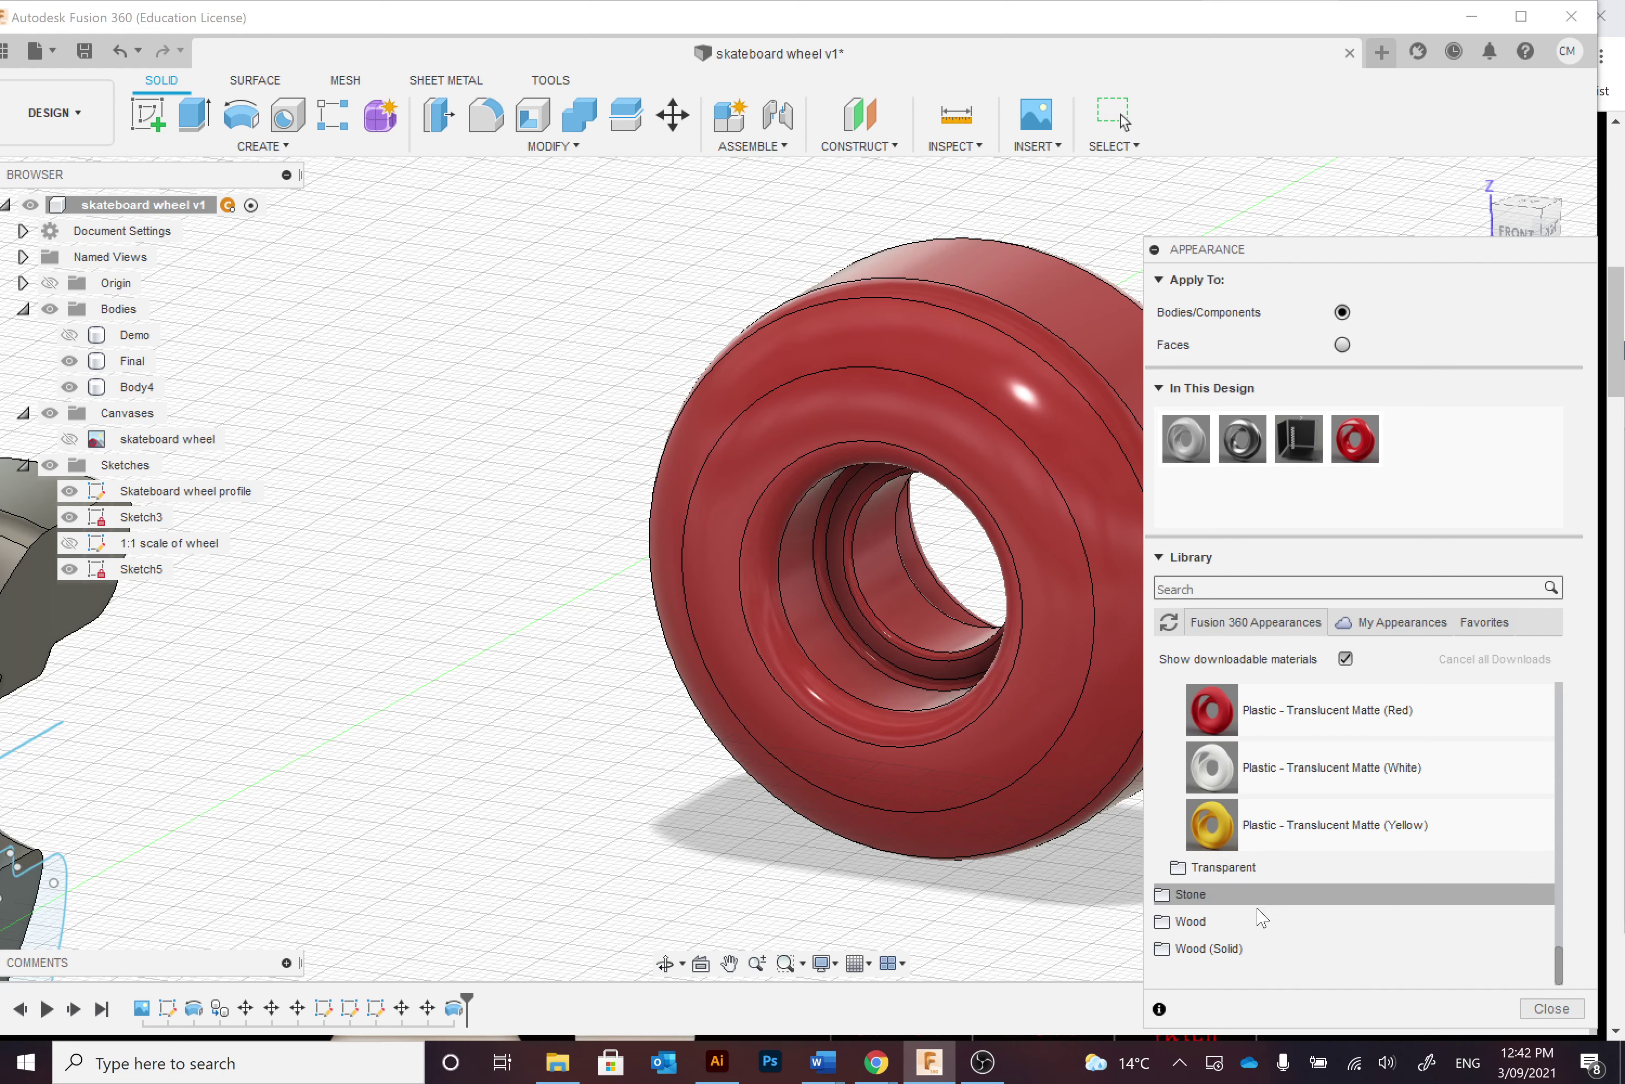
pyautogui.scroll(4, 1372, 802)
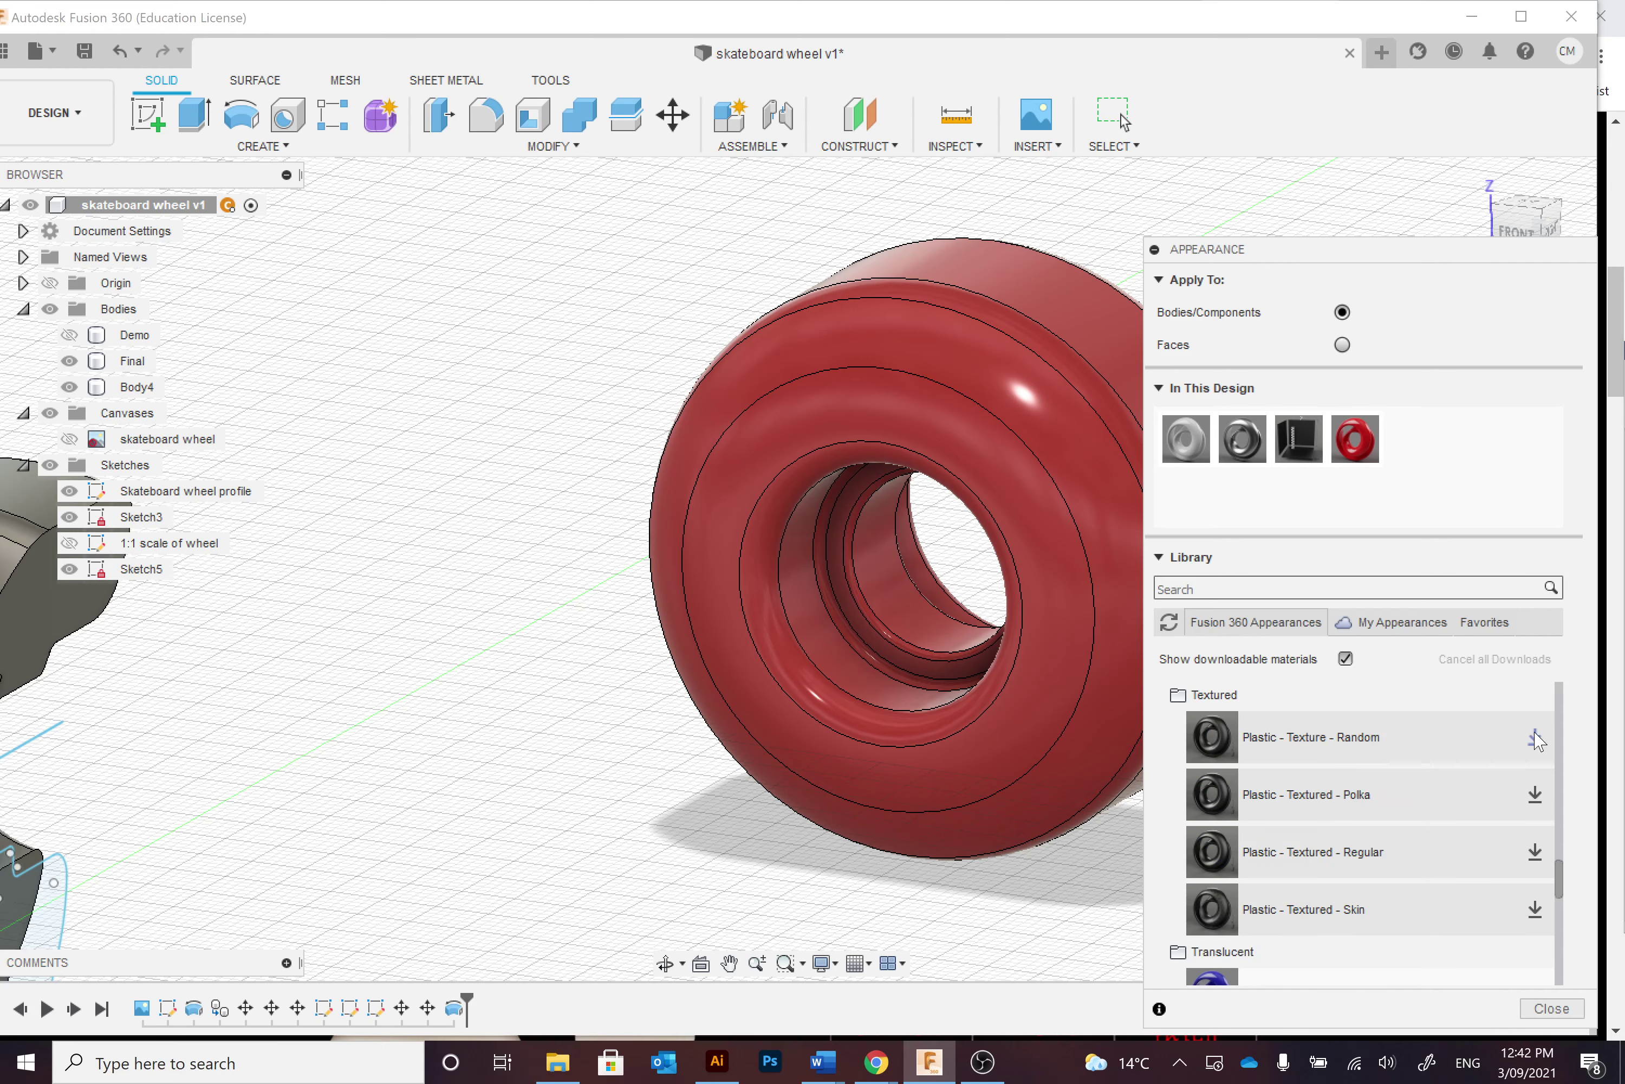
pyautogui.scroll(-3, 1531, 749)
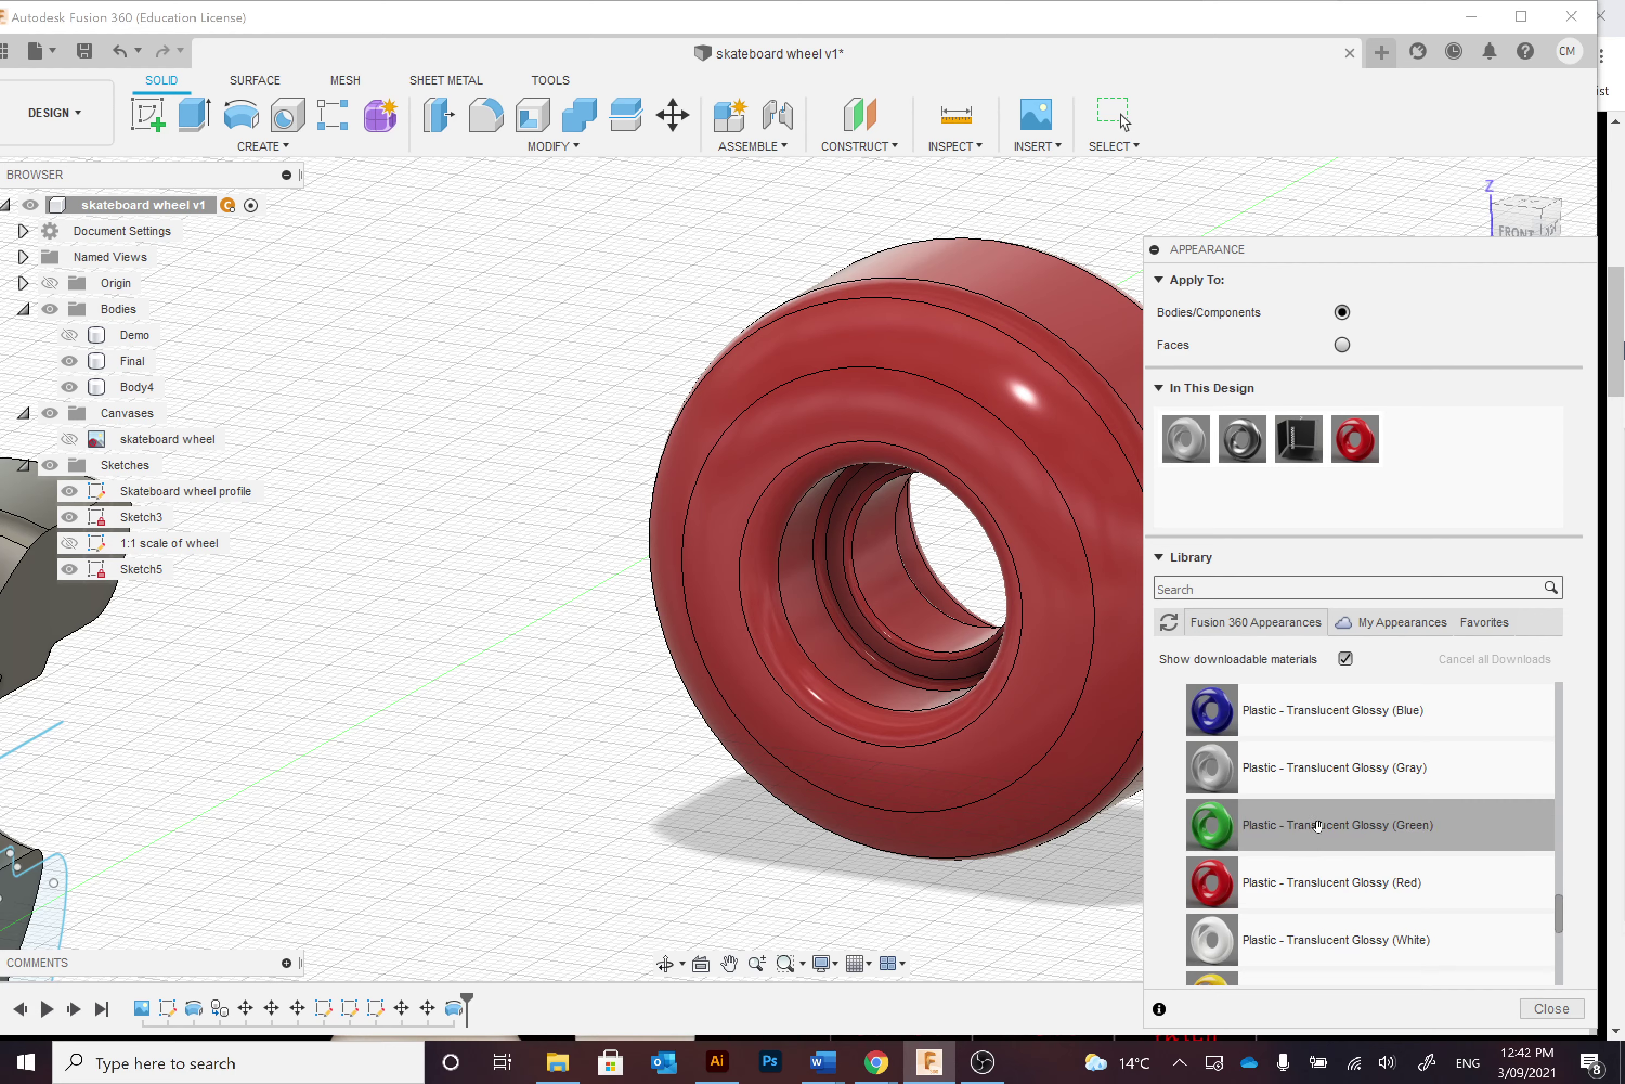
pyautogui.click(925, 409)
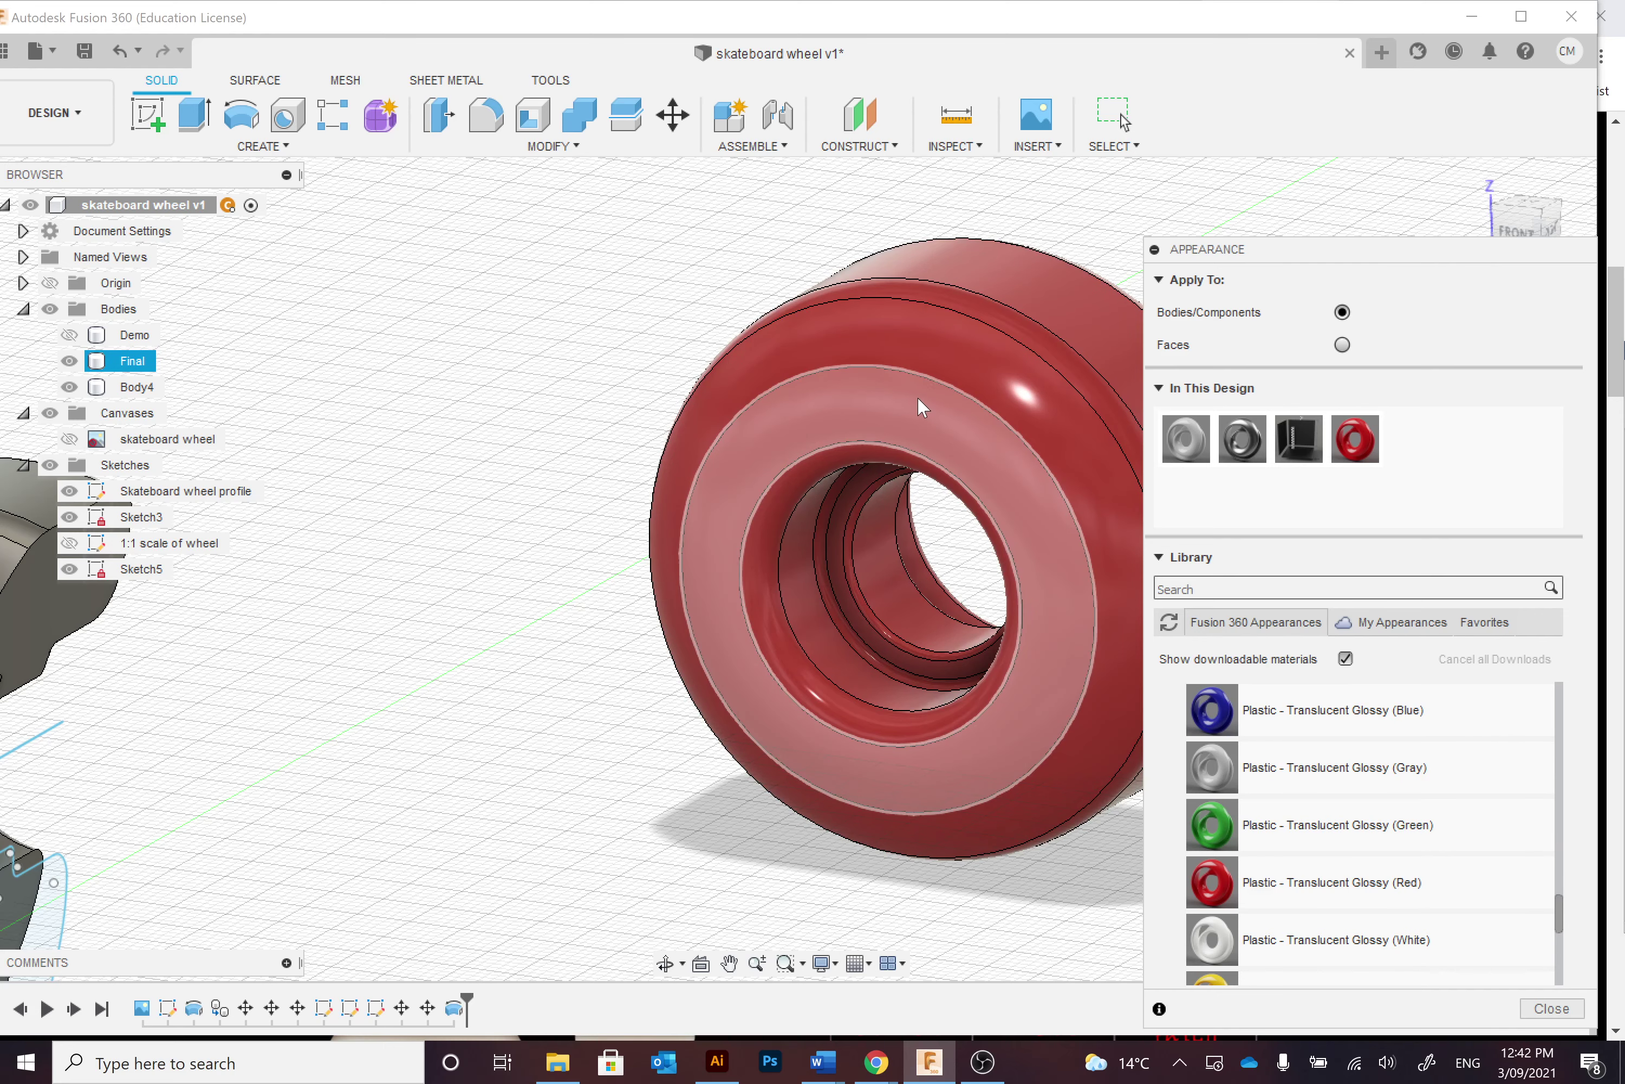